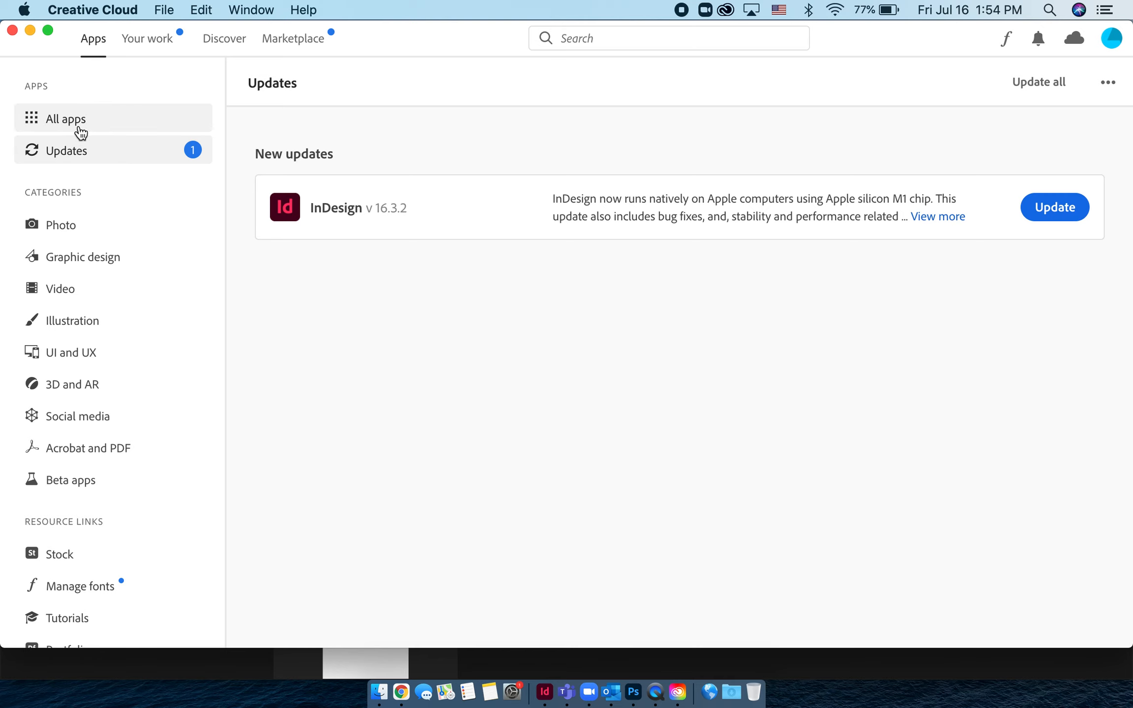
- View the installed desktop apps in Creative Cloud and minimize its window to switch to InDesign
click(80, 131)
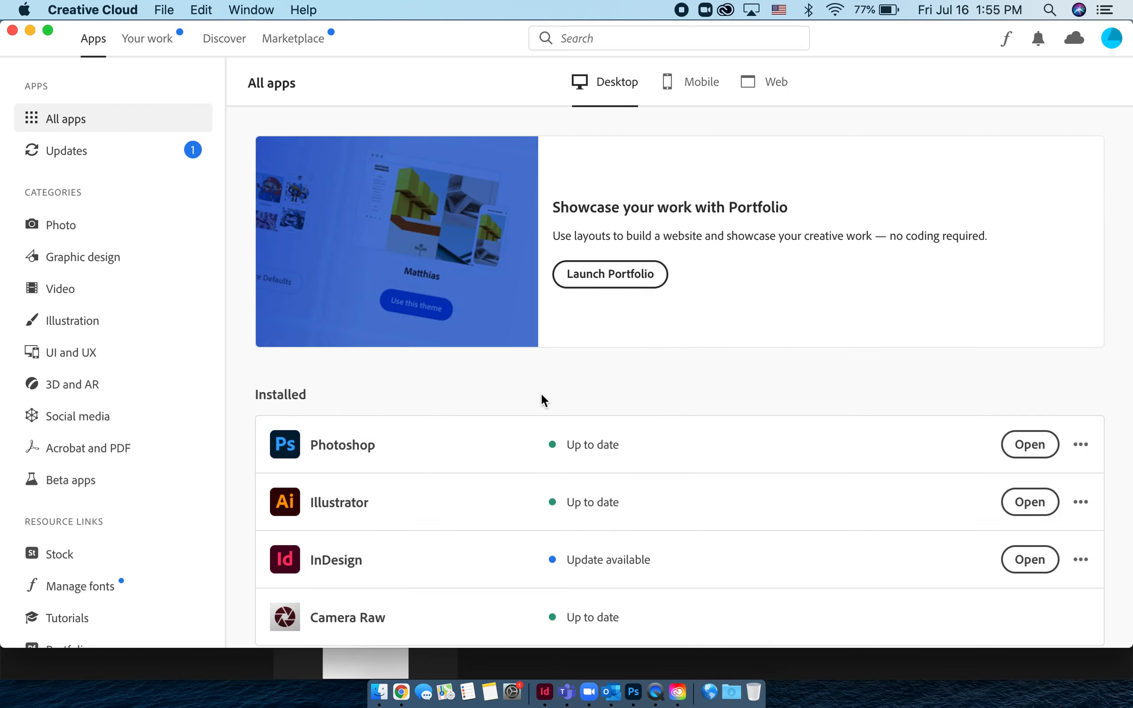
scroll(541, 399, down, 2)
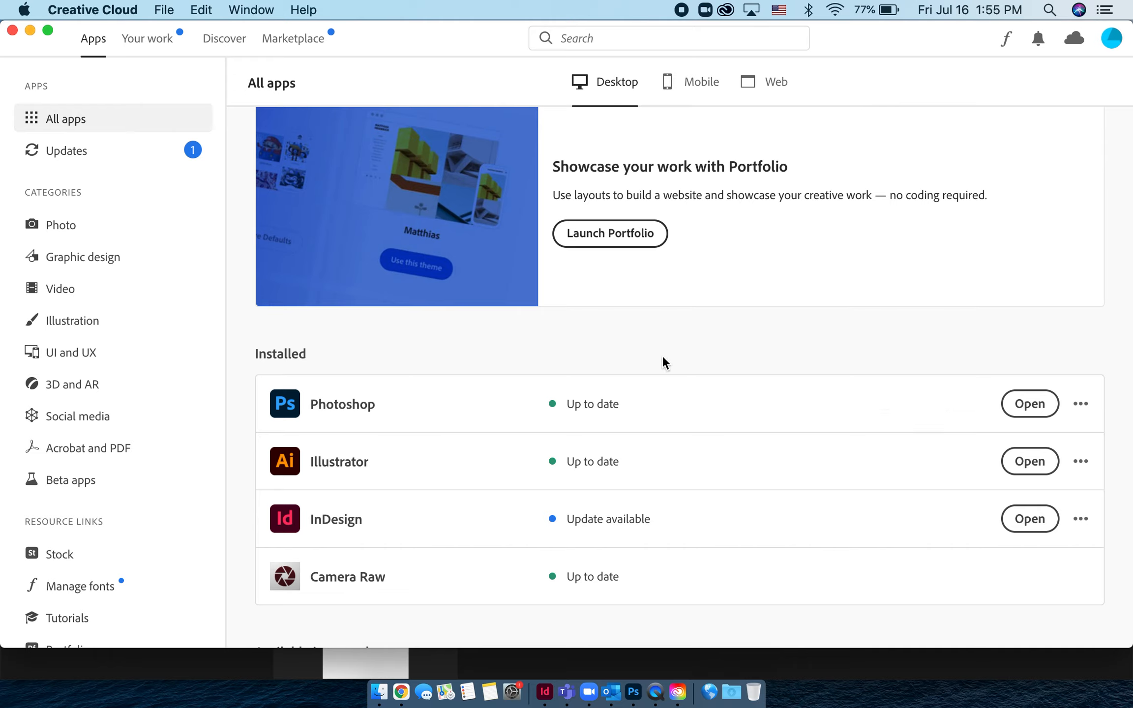
click(31, 30)
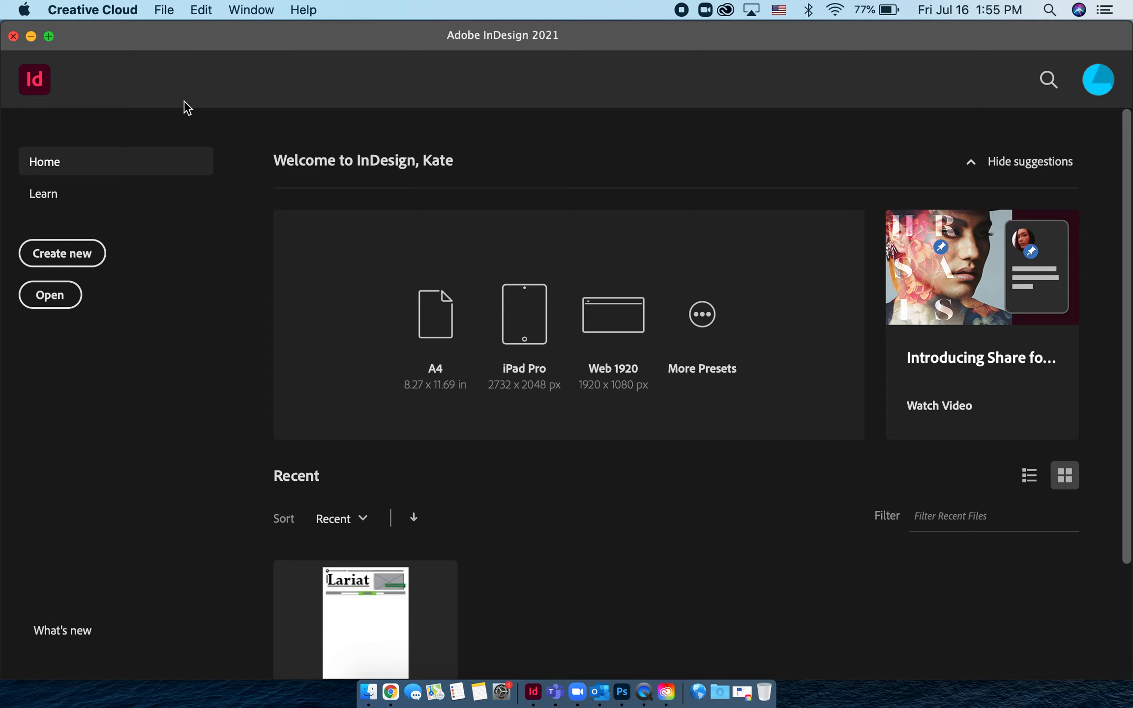
- Start a new document and name it with the author's full name followed by ExampleSpread, without spaces
click(92, 255)
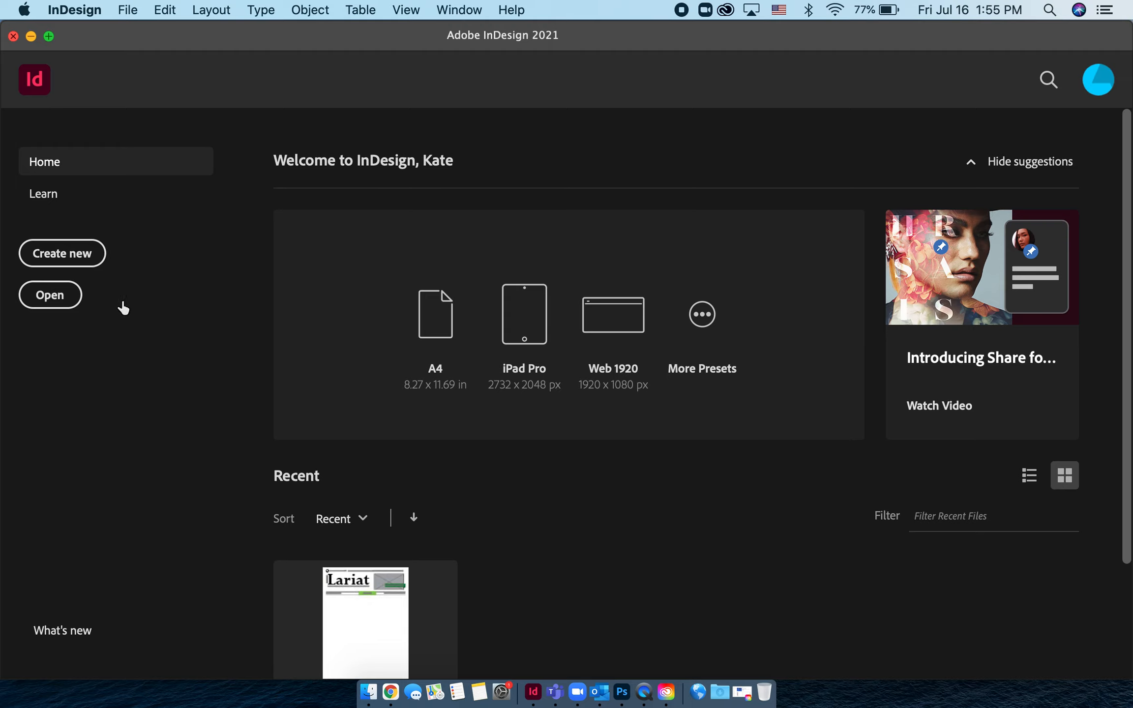
click(80, 257)
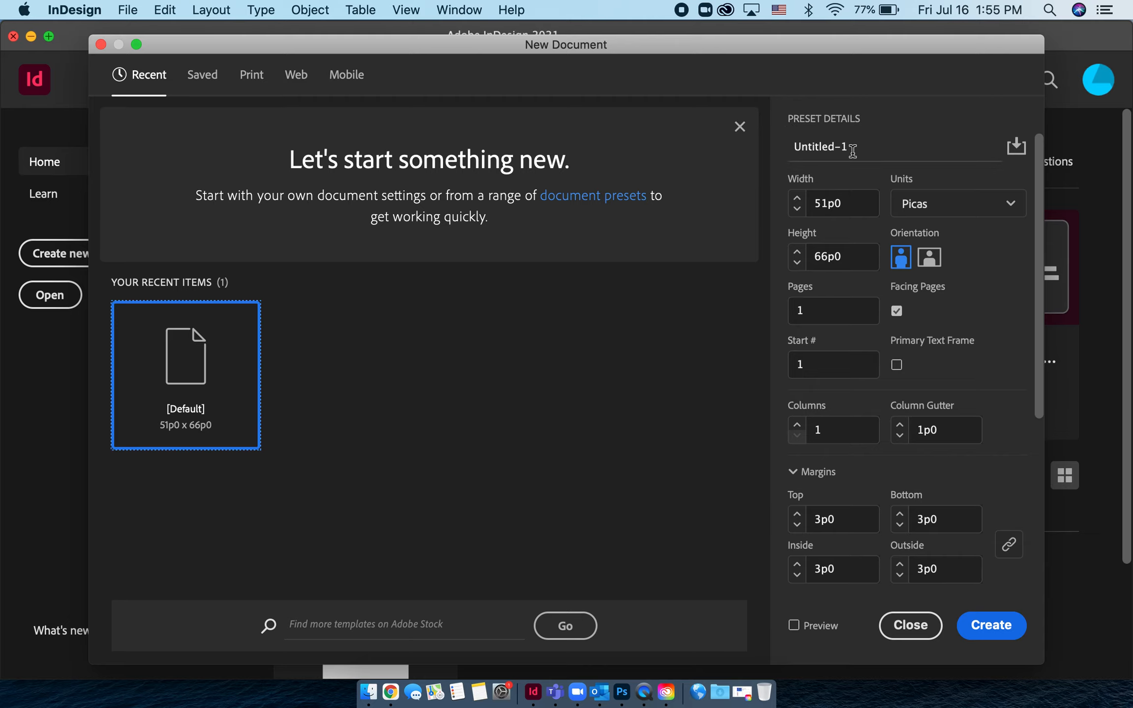
click(834, 146)
drag(868, 146, 758, 143)
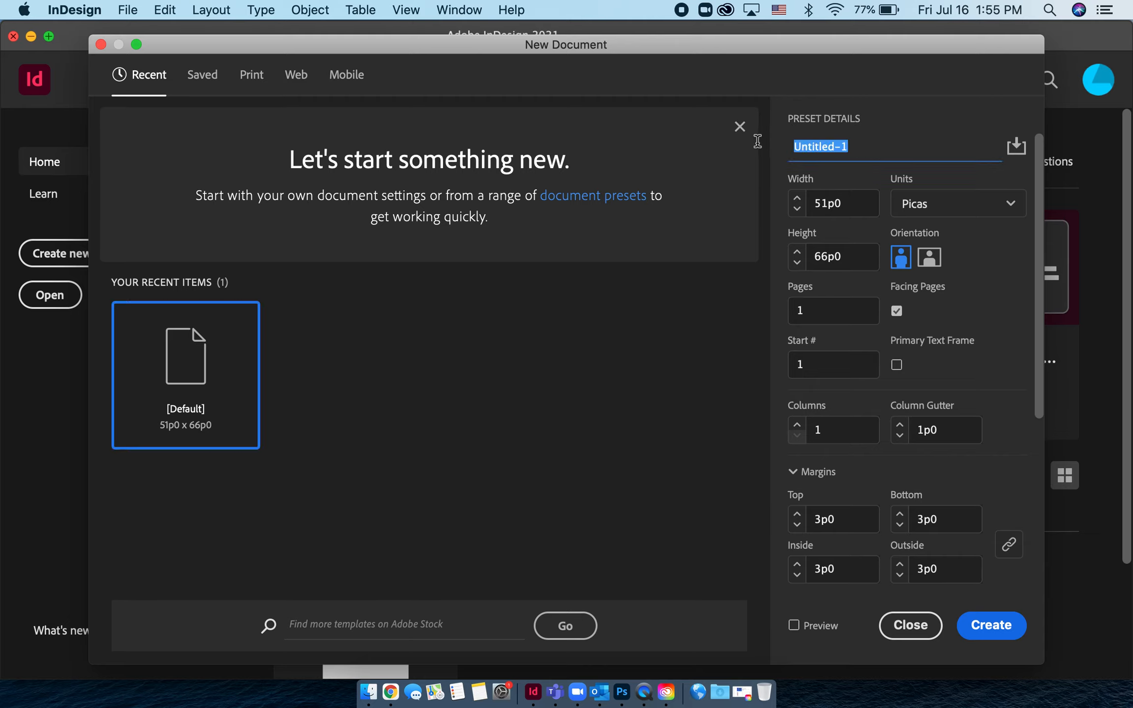
key(BackSpace)
text(KateMcGuireEx)
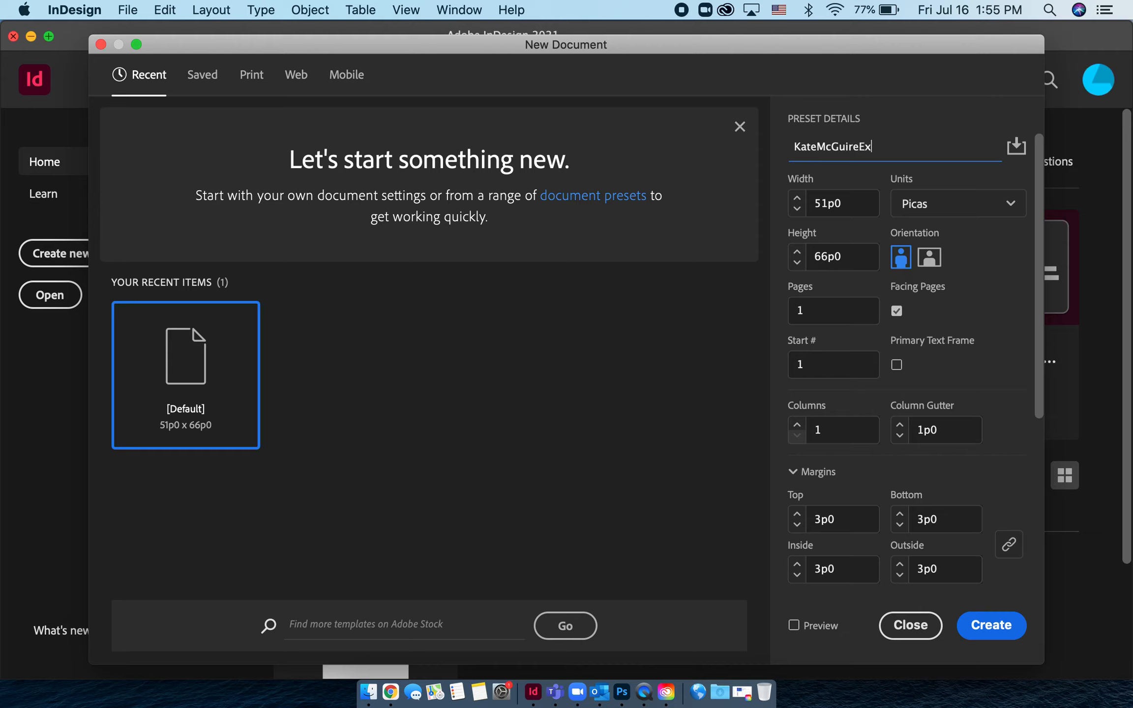
text(ampleSpread)
- Set the document units to inches, with 2 pages and a starting page number of 2
click(940, 216)
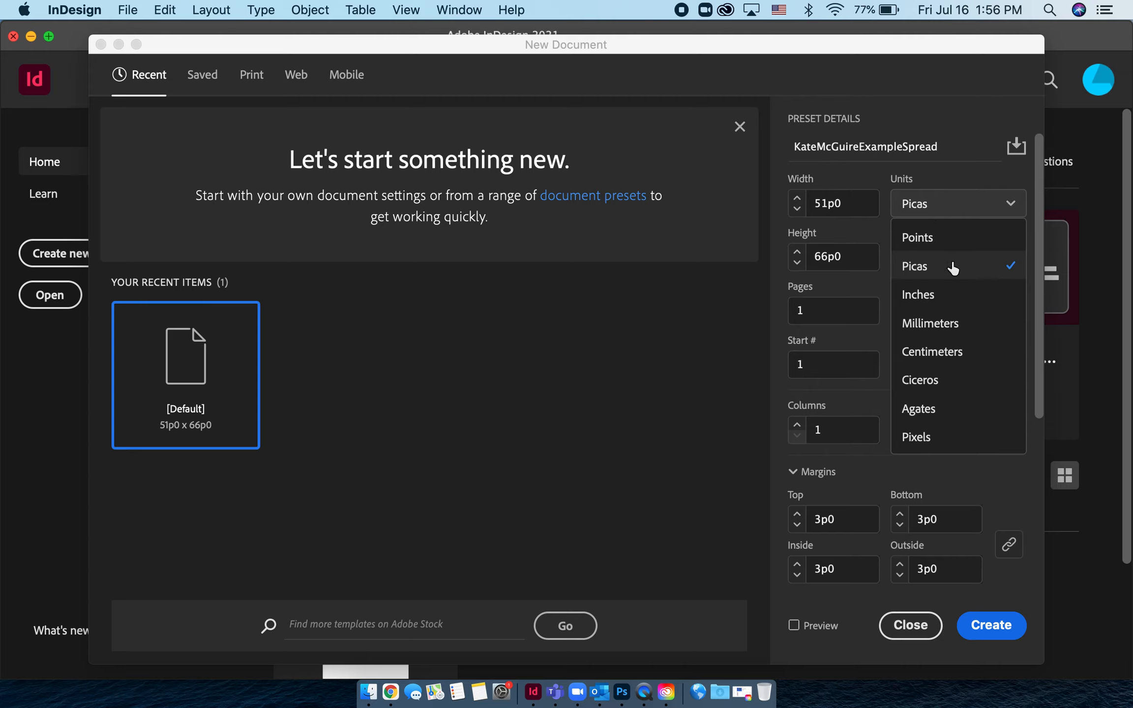
click(977, 291)
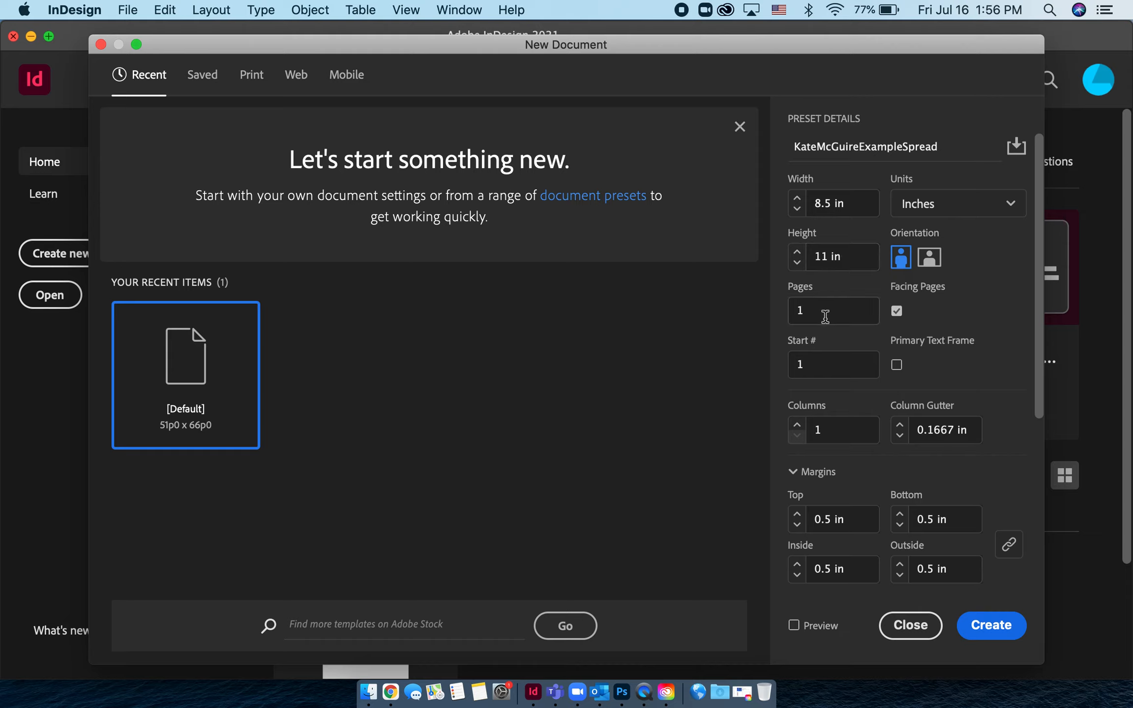
click(824, 317)
text(2)
click(821, 362)
key(BackSpace)
text(2)
- Set the number of columns per page to 3 for the new document
scroll(934, 313, down, 6)
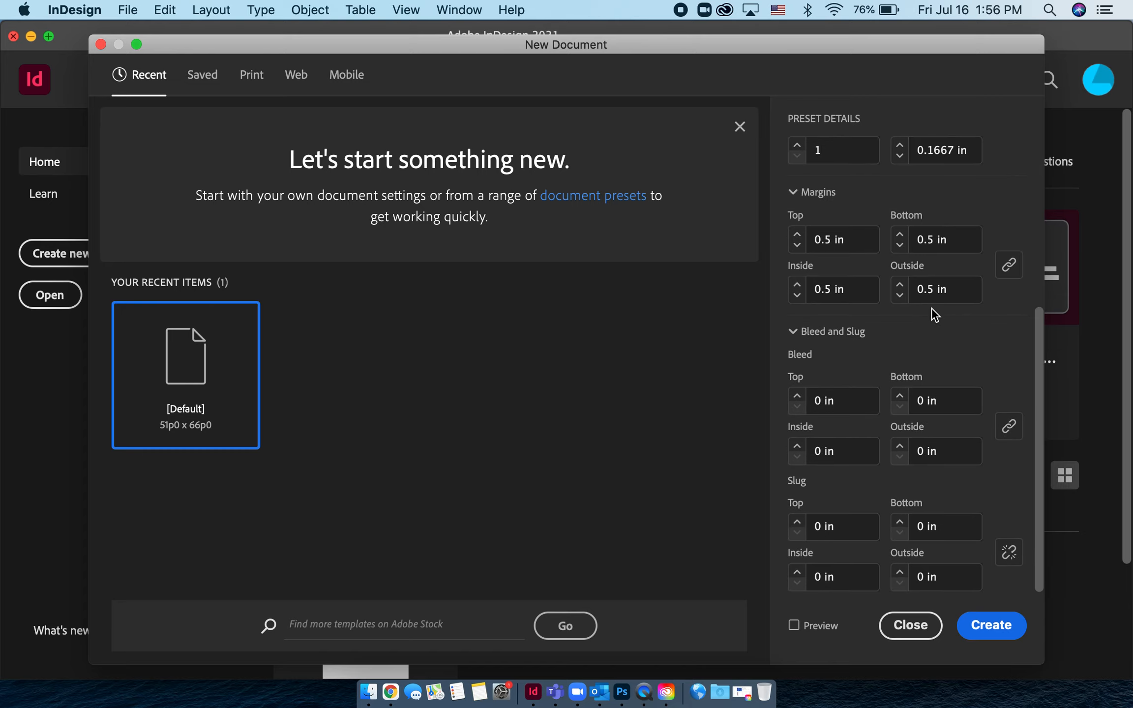
scroll(931, 307, up, 6)
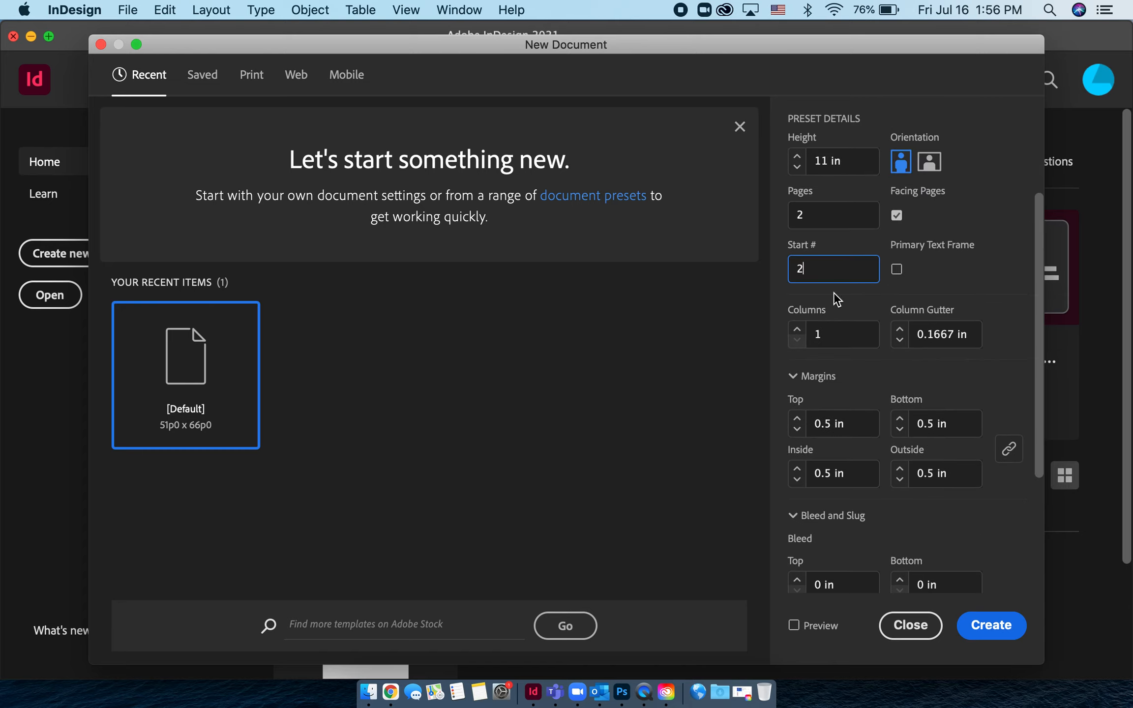
click(796, 329)
click(796, 329)
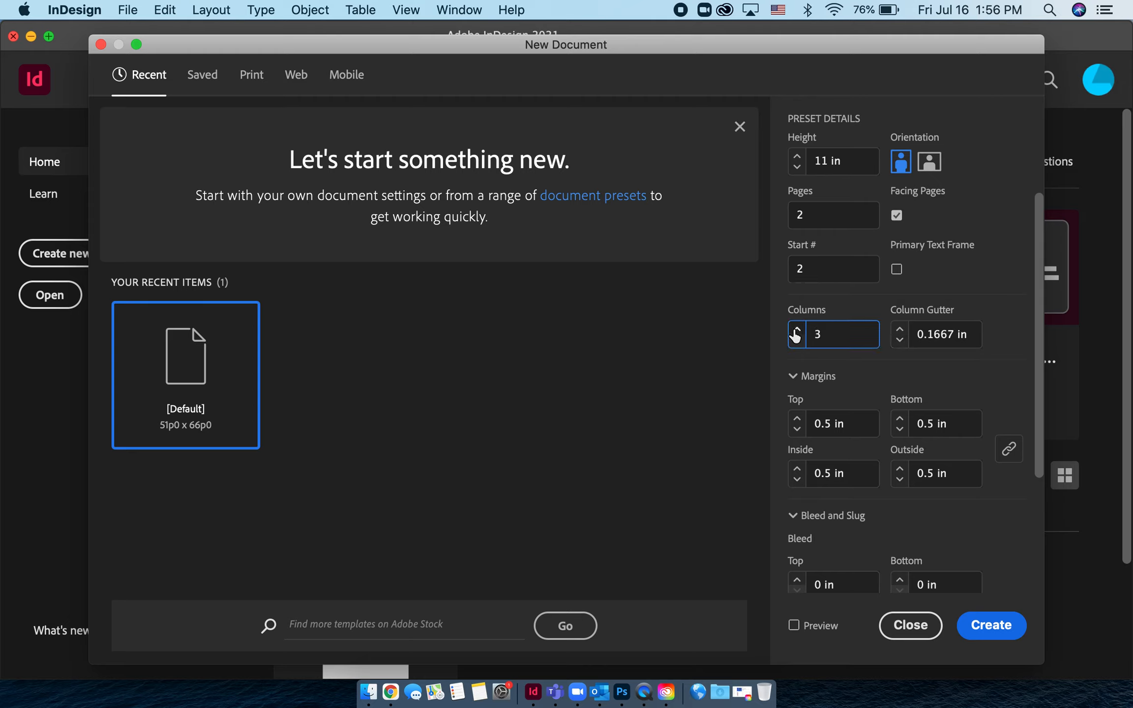
- Set the bleed to 0.125 in on all four sides, keeping the values linked
scroll(861, 360, down, 3)
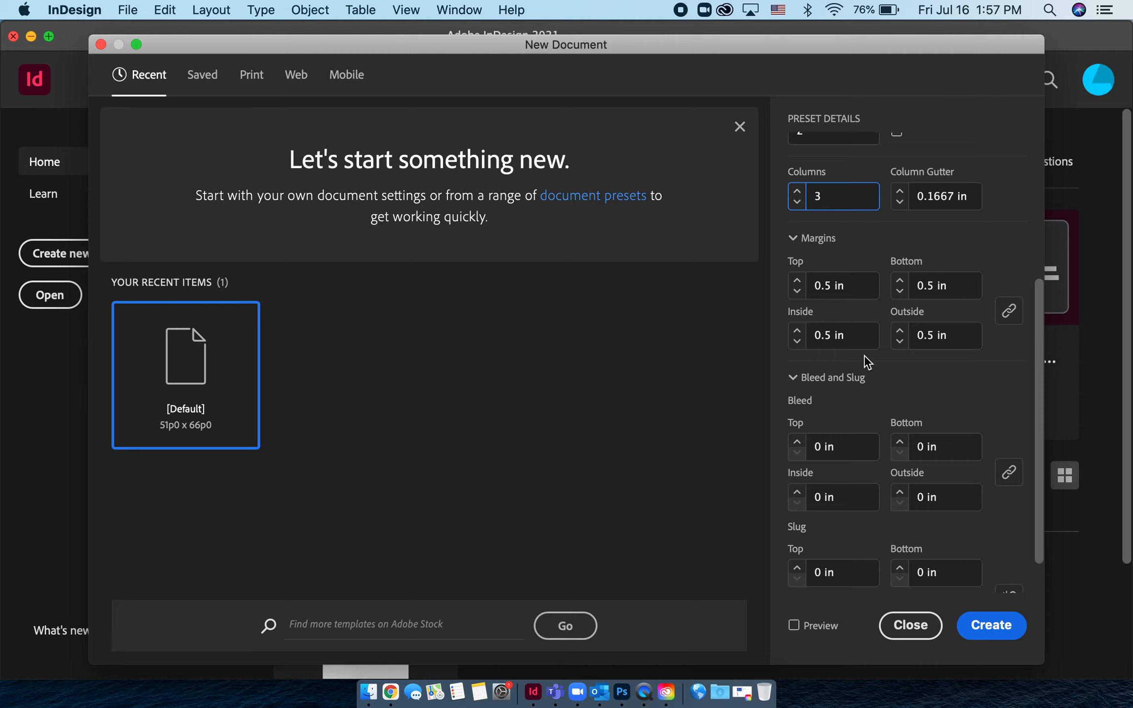
scroll(863, 355, down, 1)
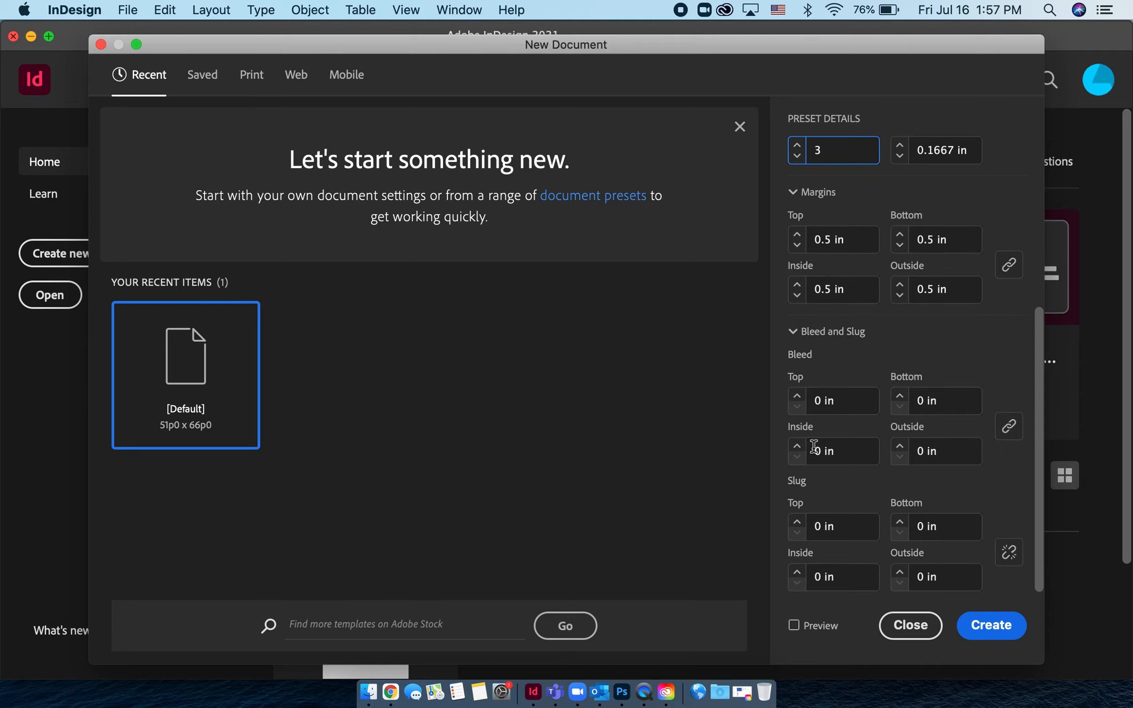
click(836, 400)
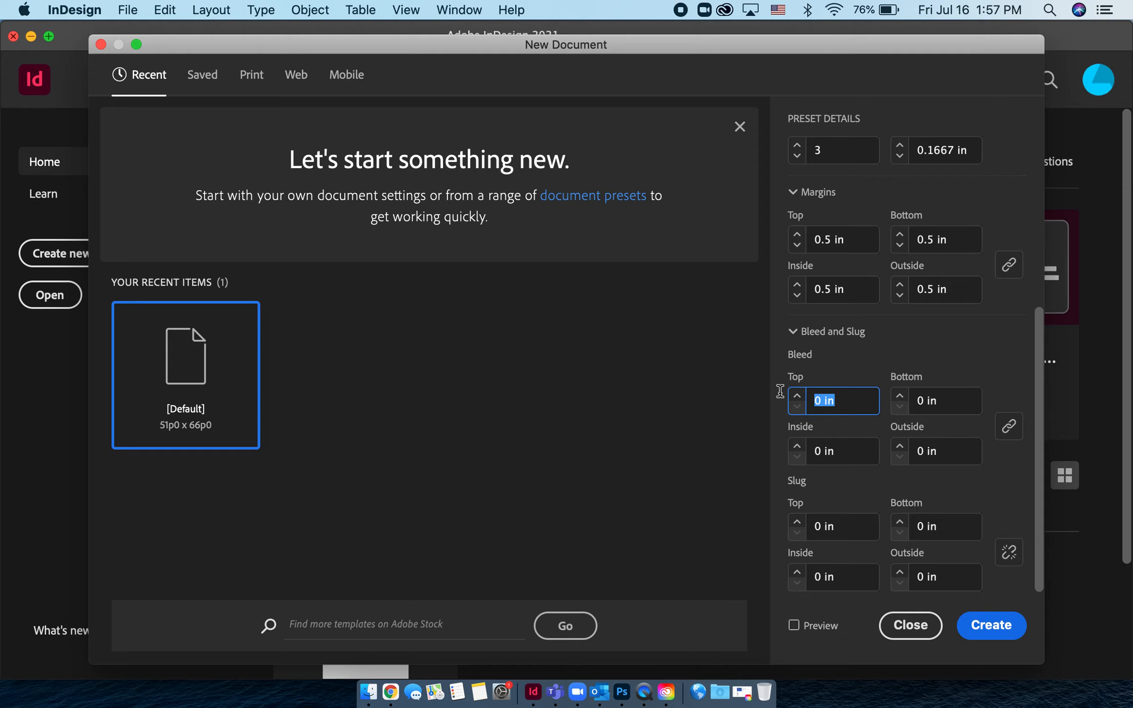
text(.125)
click(944, 399)
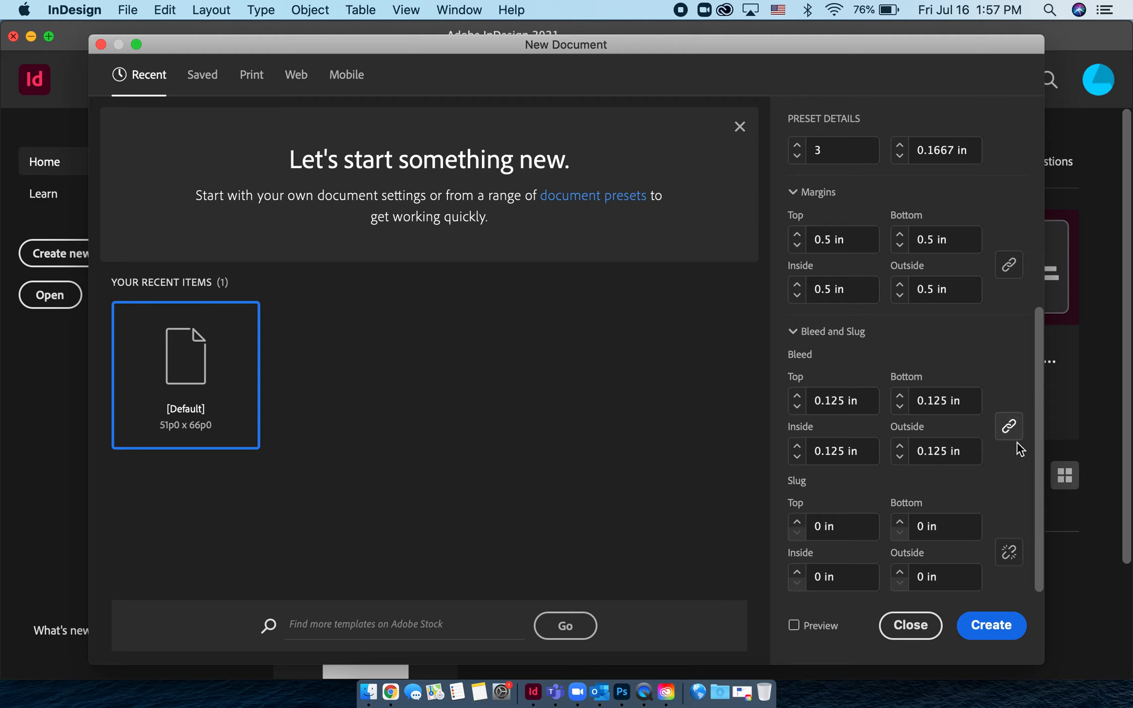
click(1010, 425)
click(1009, 431)
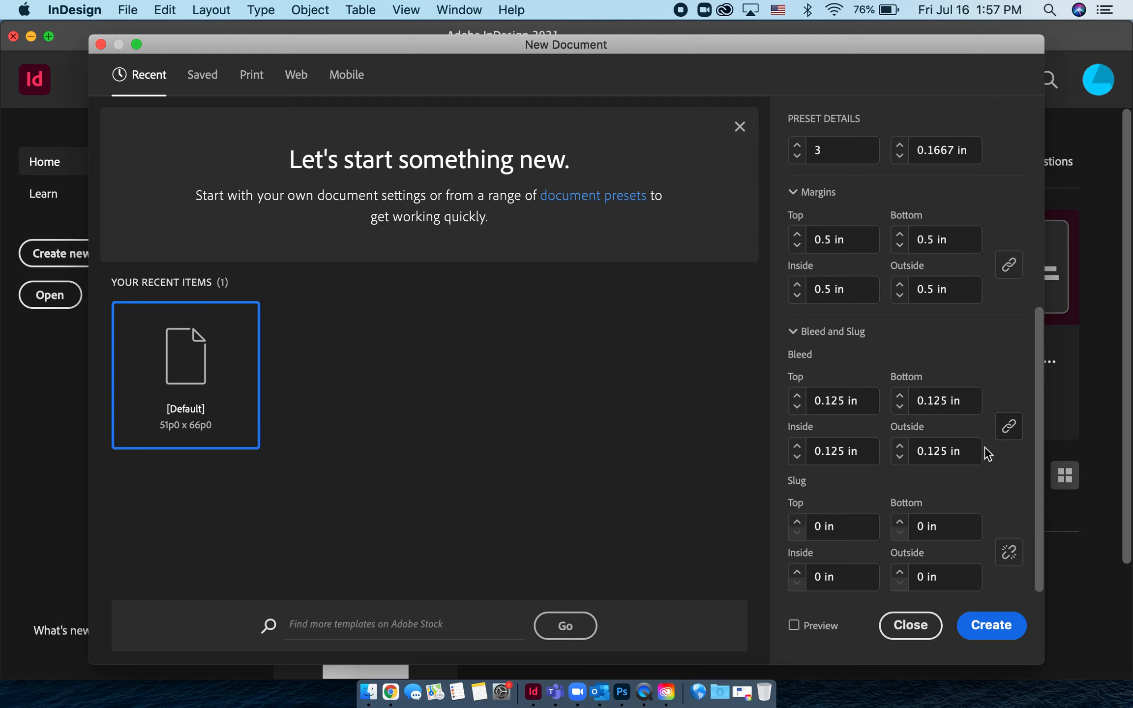
- Unlink the bleed values, set the inside bleed to 0 in, and create the document
click(1009, 426)
drag(866, 450, 782, 443)
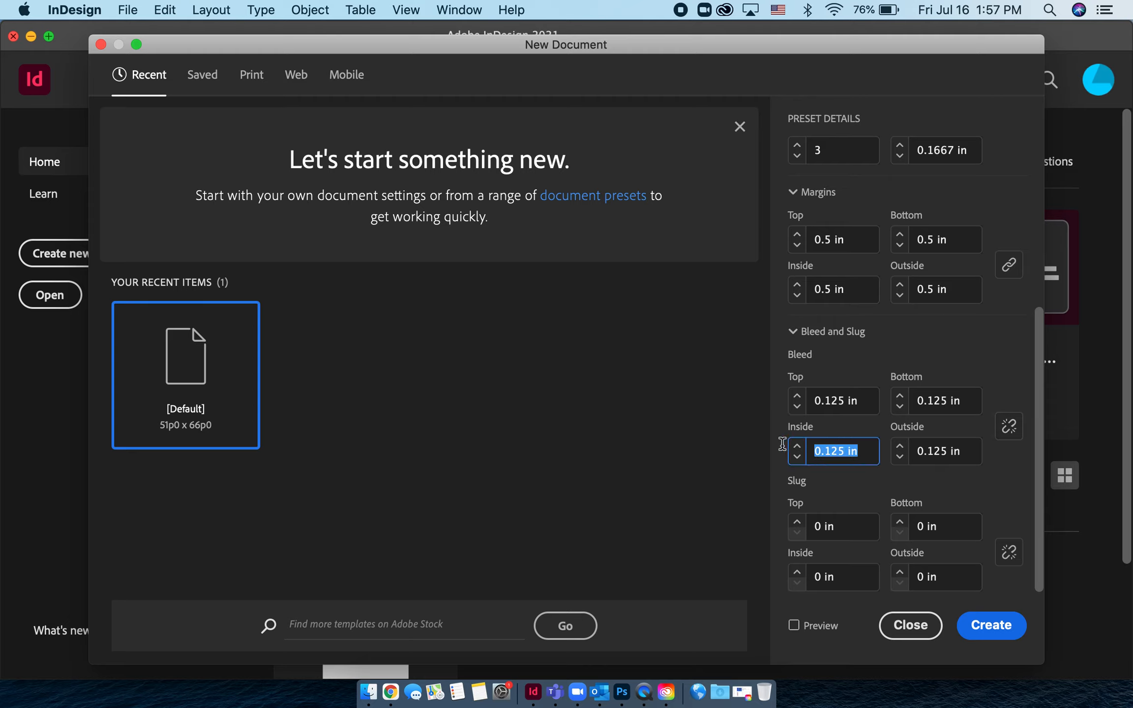
text(0)
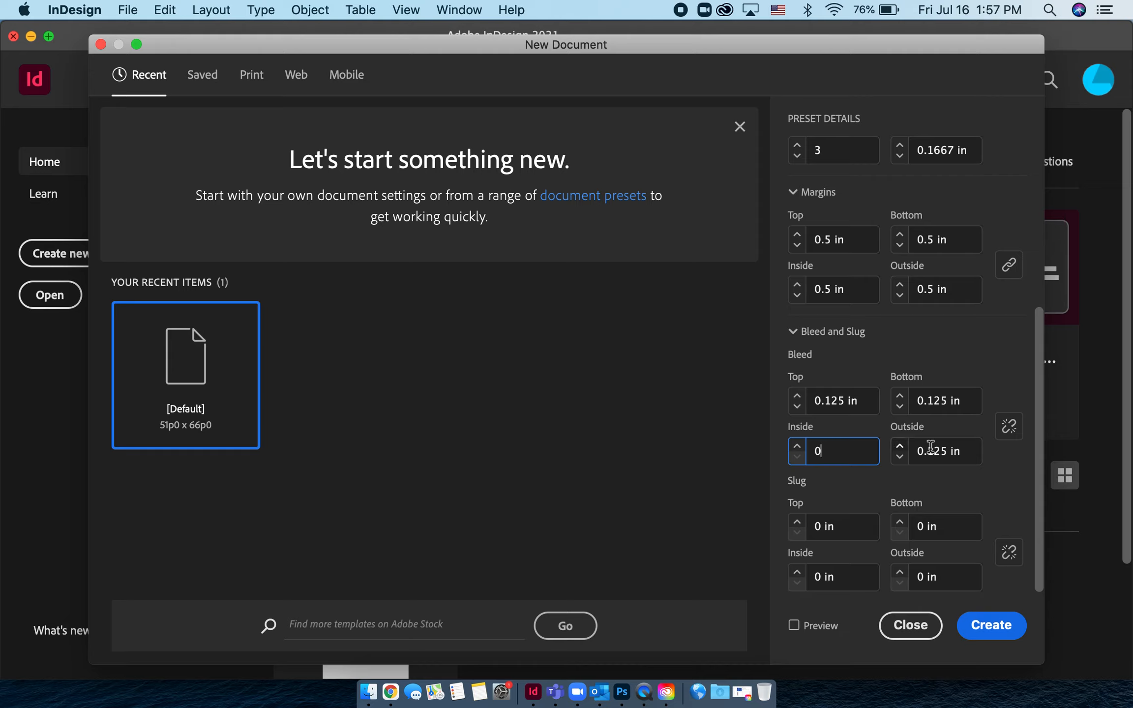
click(991, 471)
click(991, 626)
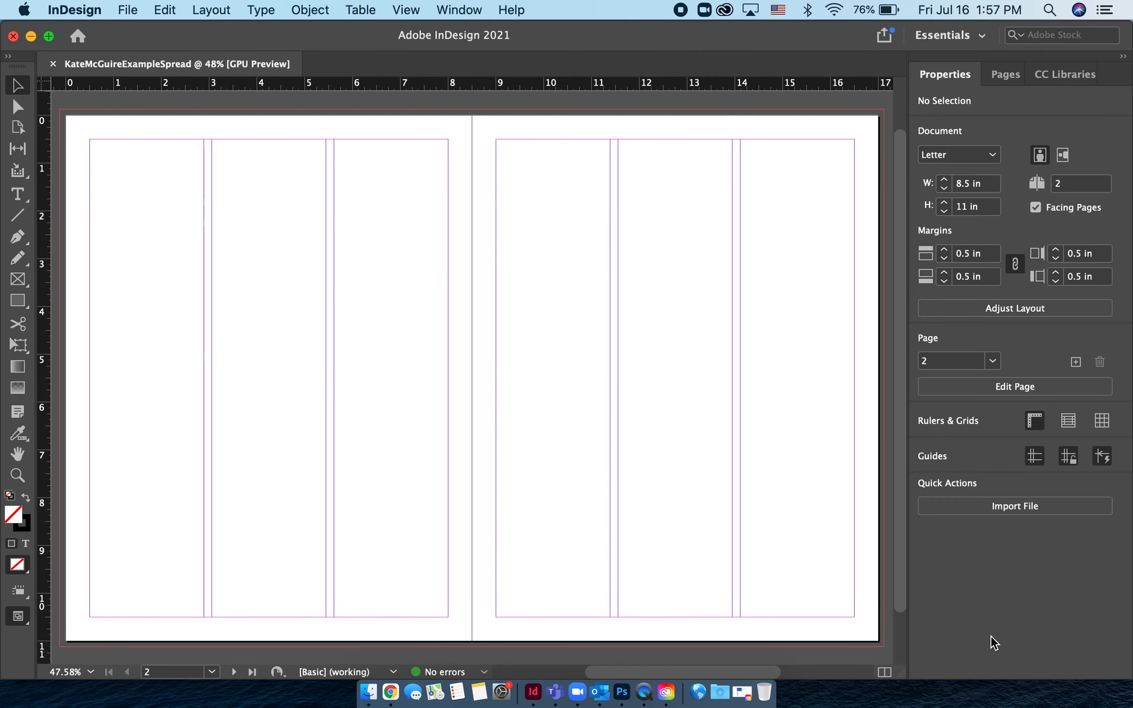
- Add six new pages after the 2–3 spread, extending the document to page 9
key(super+minus)
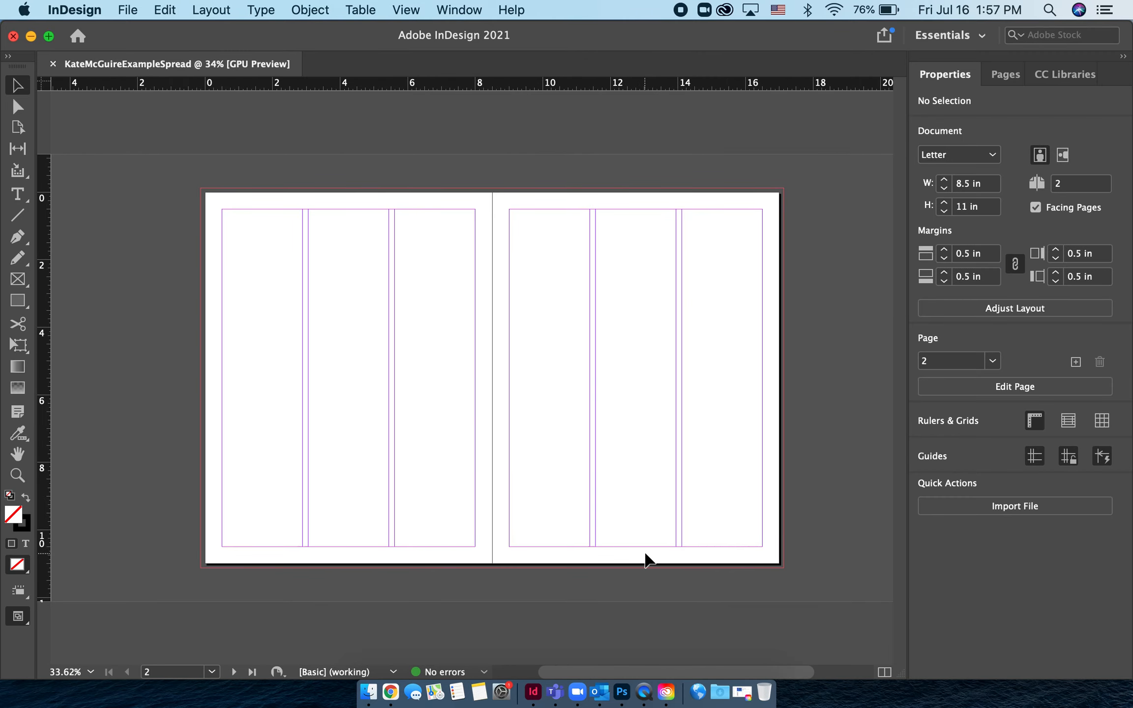
key(super+minus)
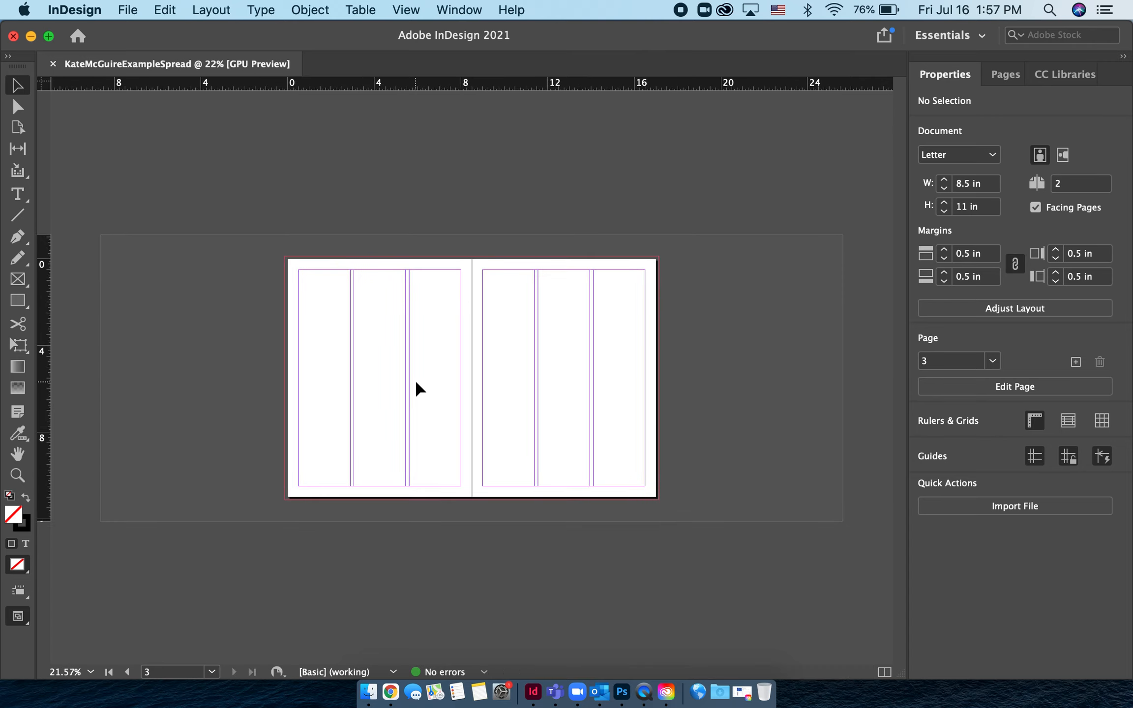
click(998, 75)
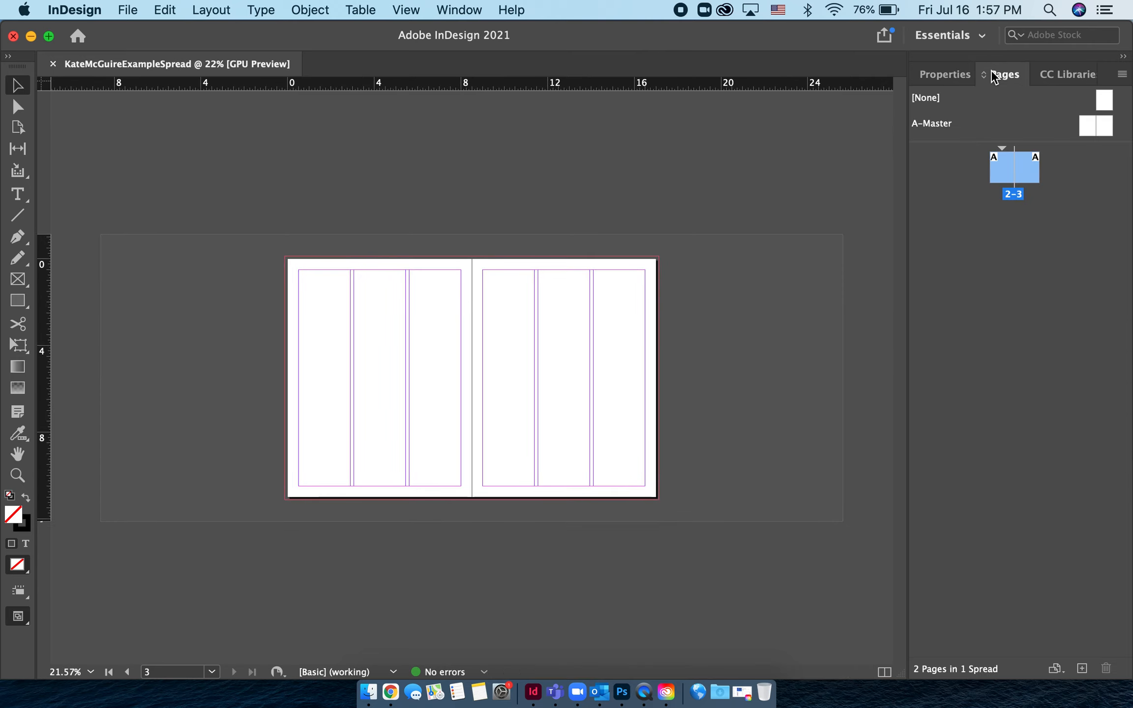
click(1032, 264)
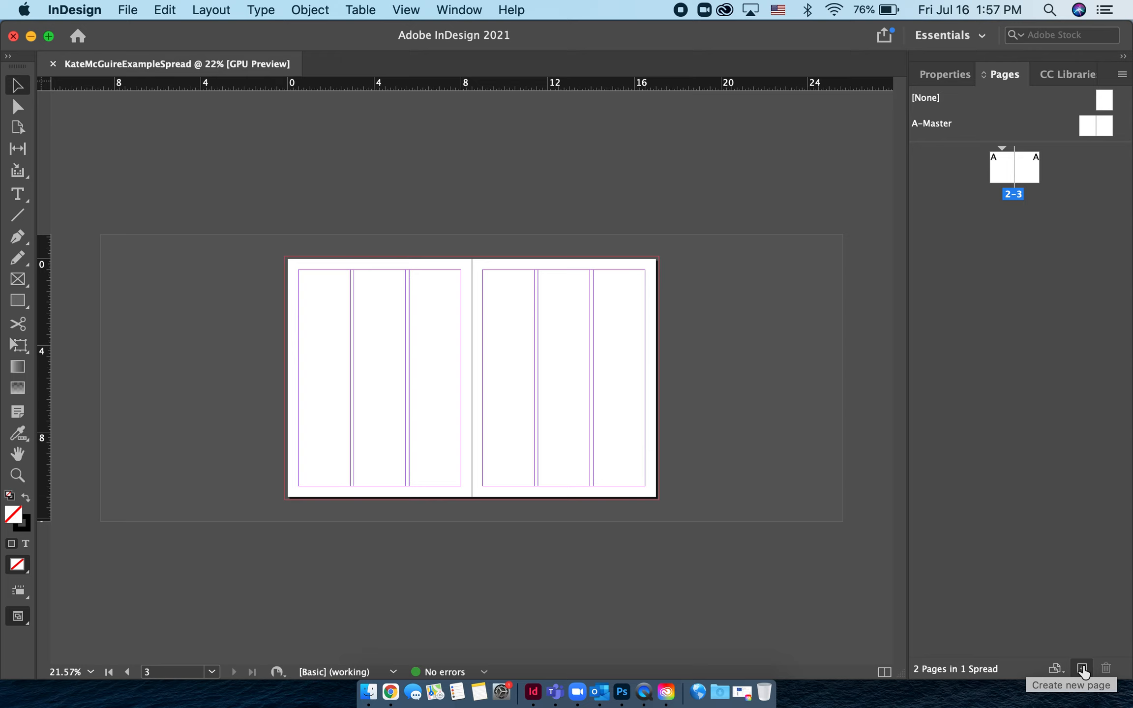
click(1081, 669)
click(1082, 669)
click(1081, 668)
click(1082, 668)
click(1081, 668)
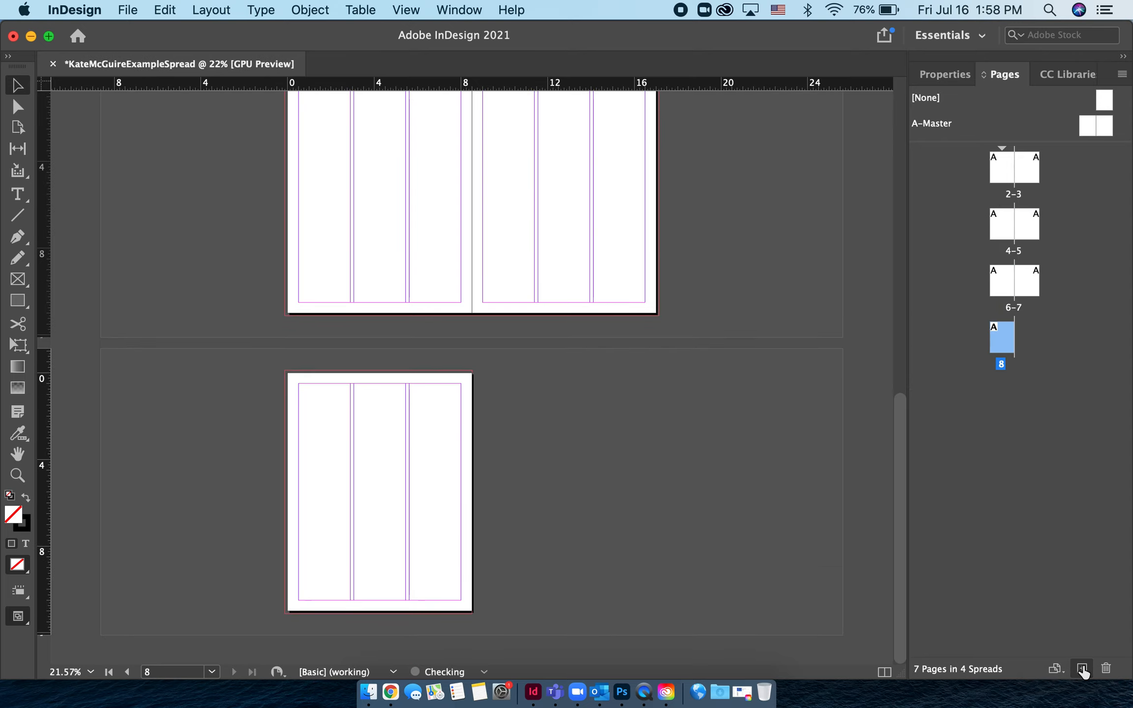
click(1082, 668)
click(1046, 546)
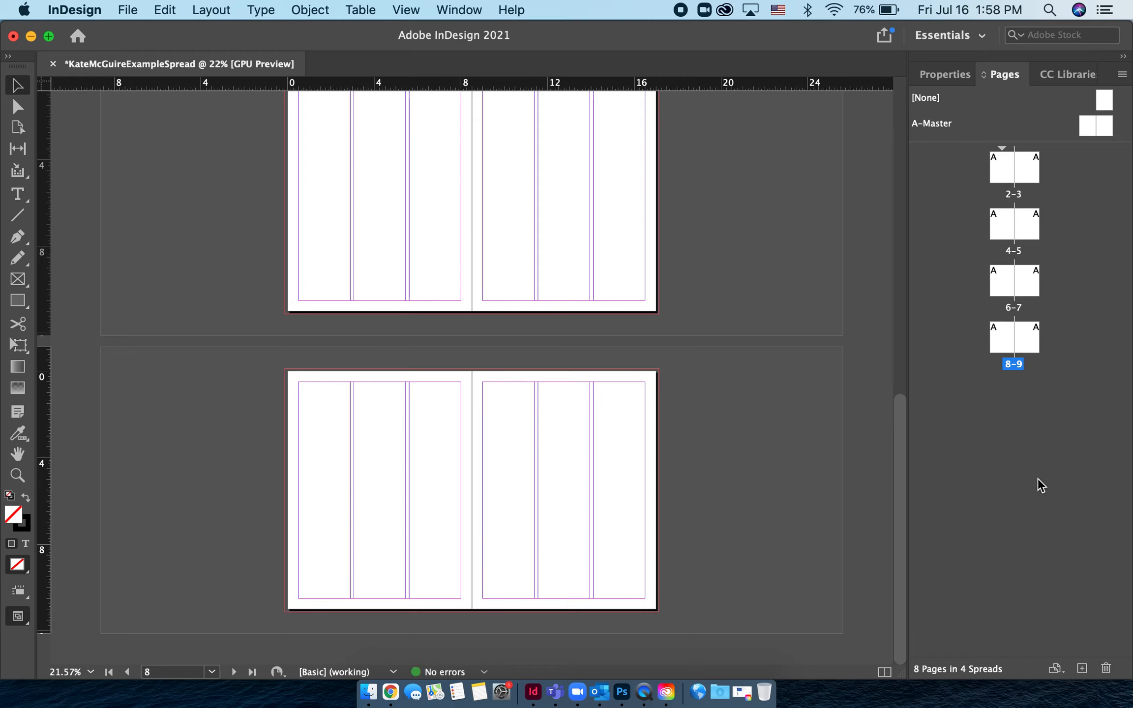
- Delete pages 4 through 9, keeping only the 2–3 spread
click(1021, 345)
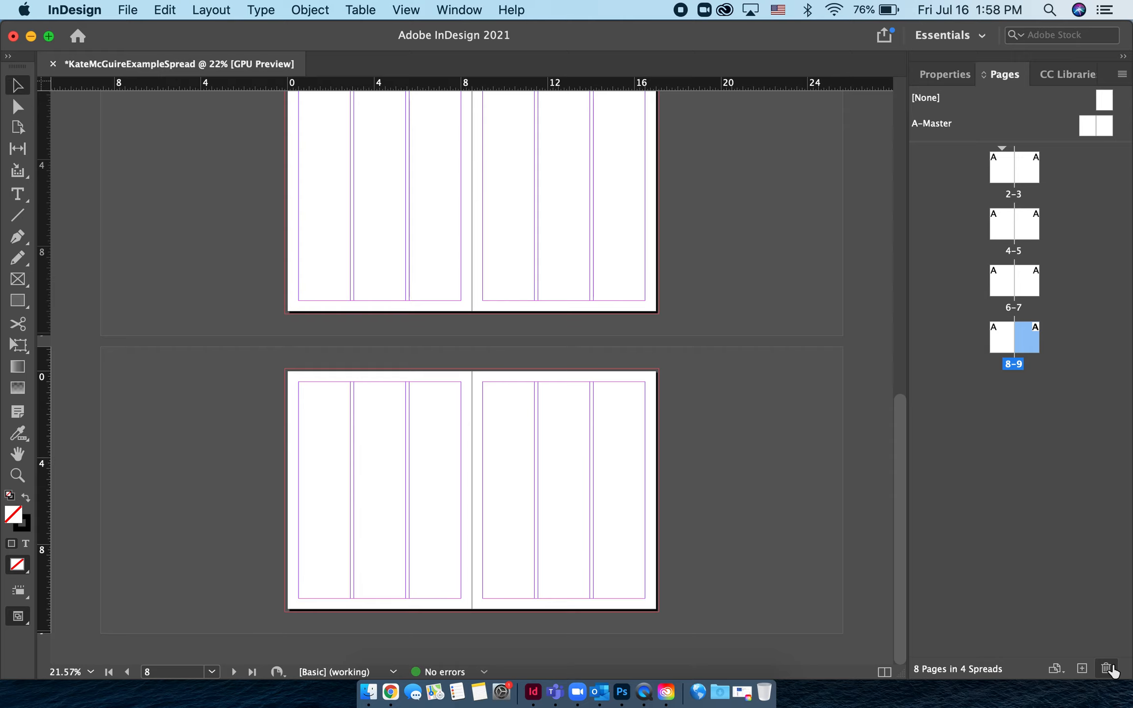
click(1107, 668)
click(1107, 668)
click(1107, 669)
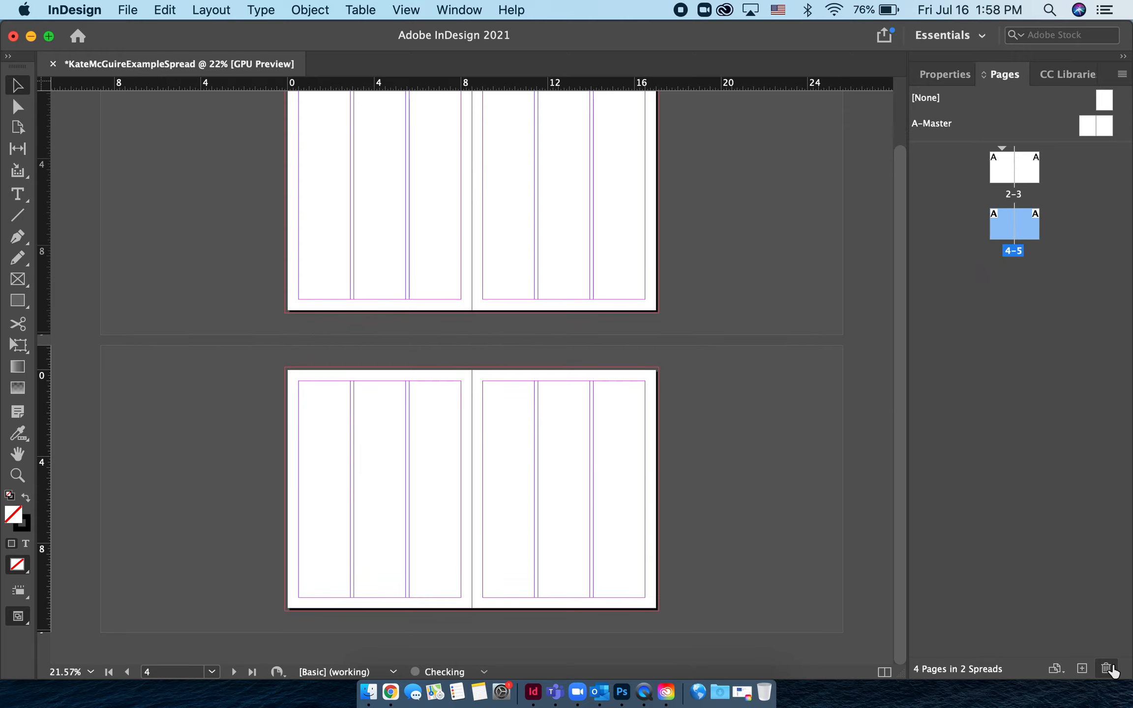
click(1107, 668)
click(986, 354)
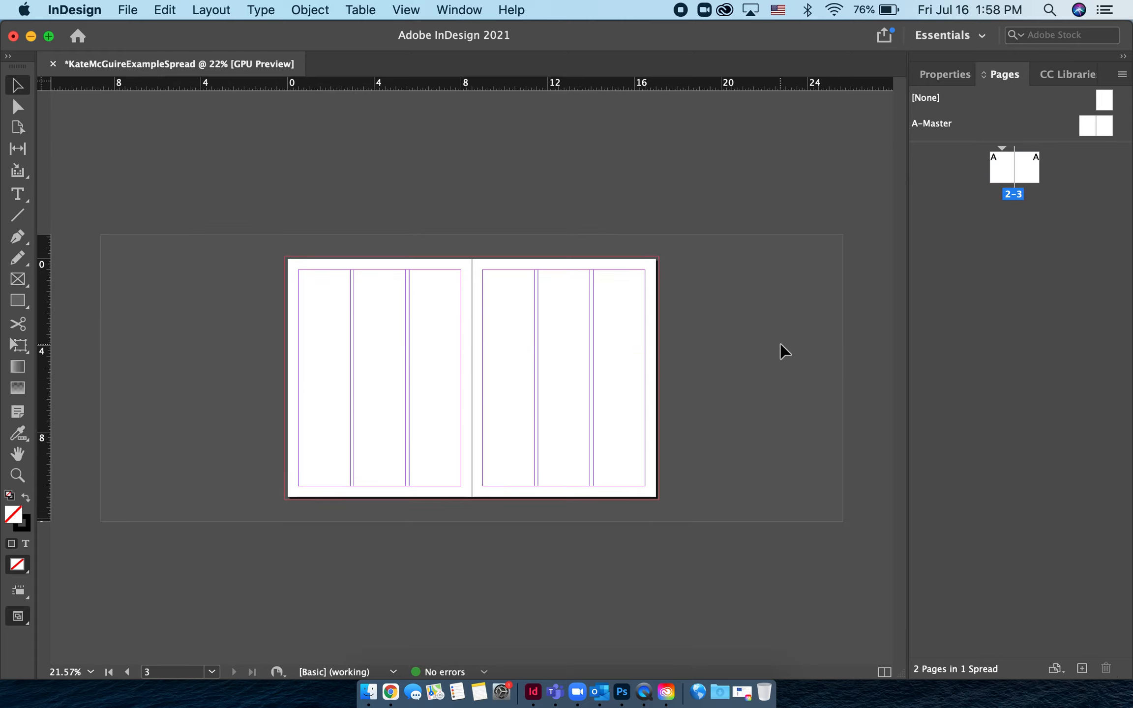
- Switch the workspace from Essentials to Essentials Classic
key(super+equal)
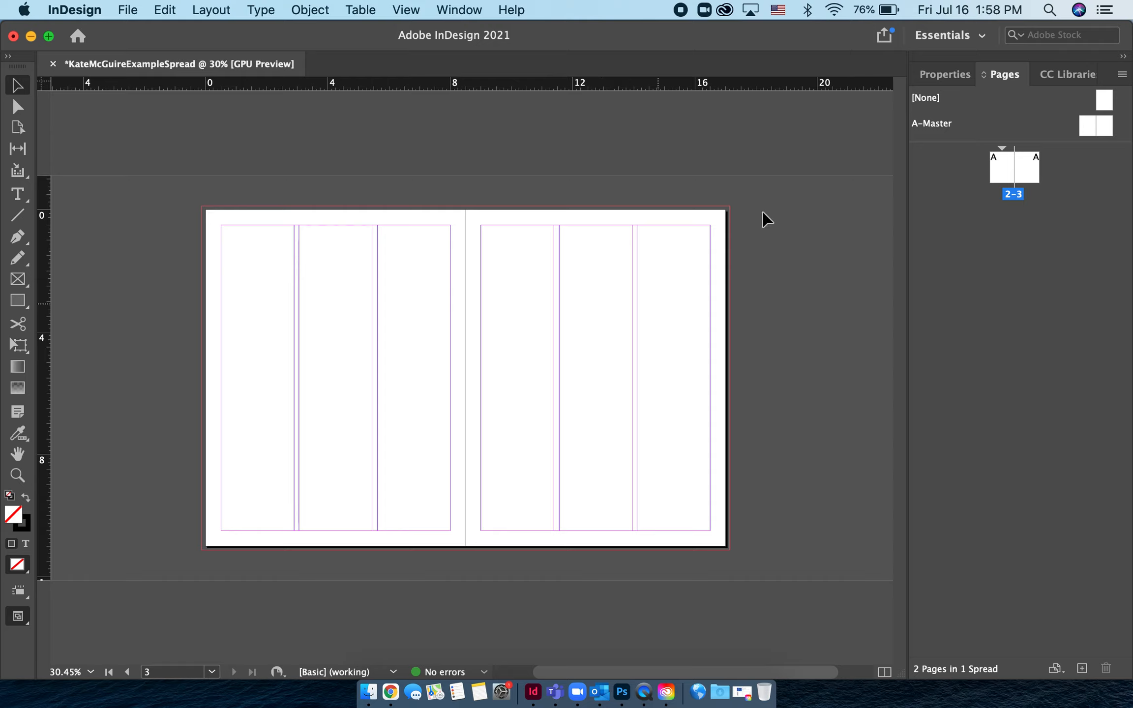
click(951, 35)
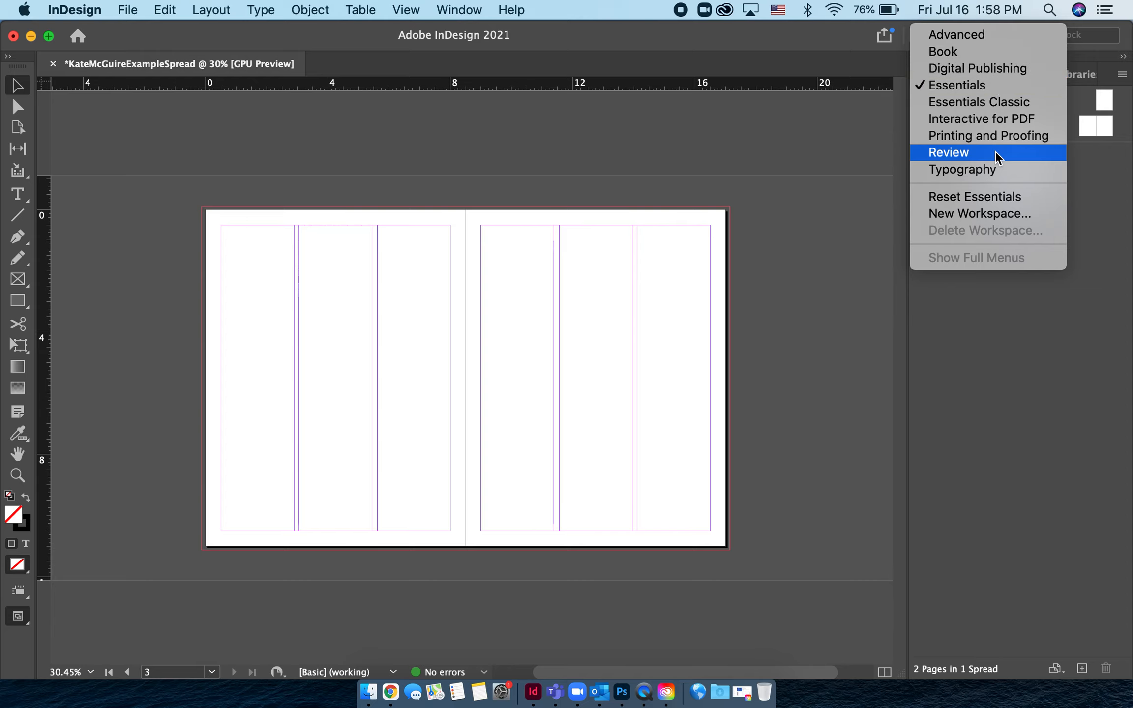
click(1006, 103)
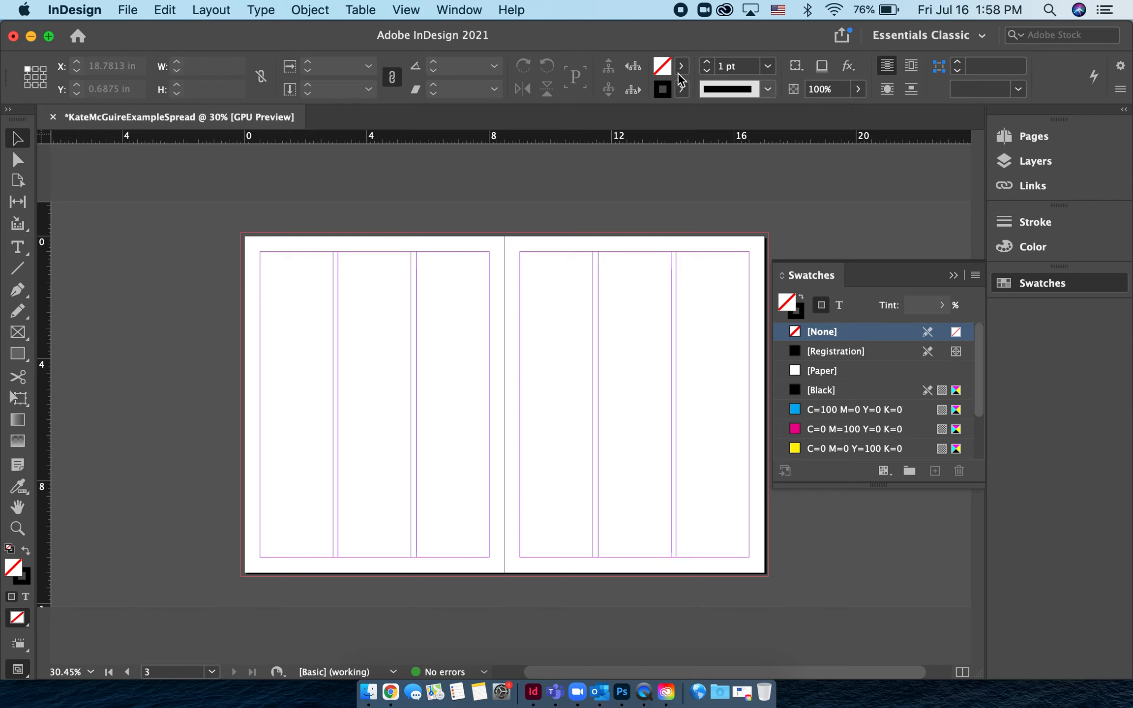
- Arrange the tools in two columns and collapse the expanded Swatches display
click(6, 110)
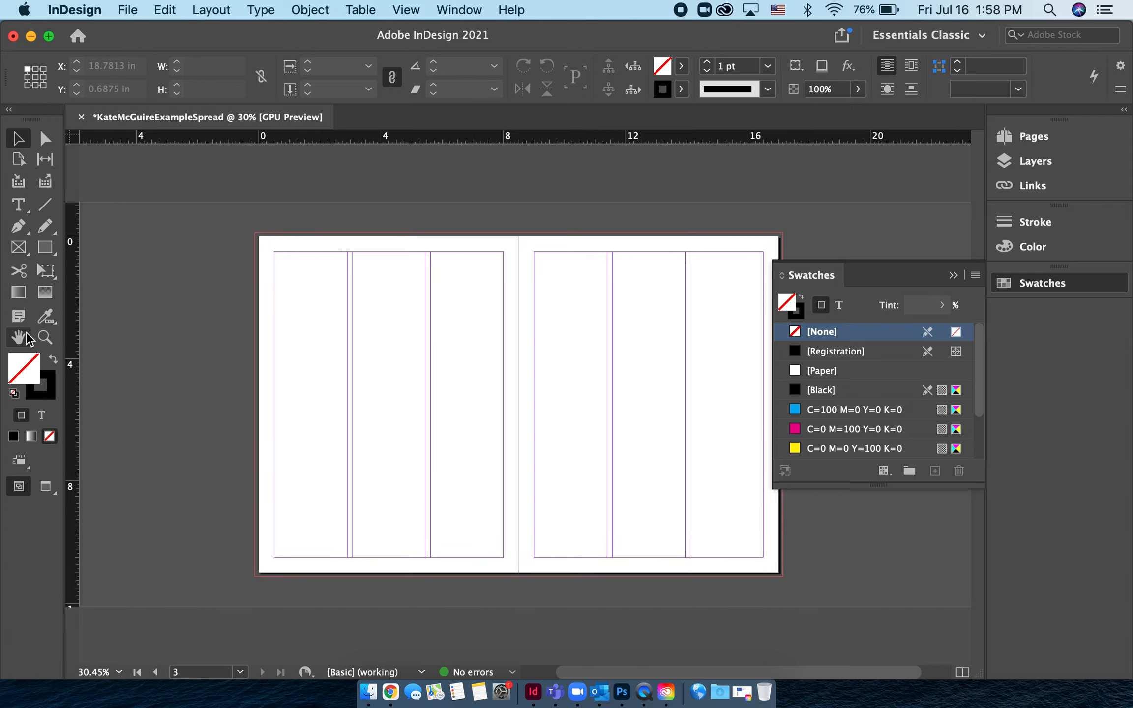
click(953, 275)
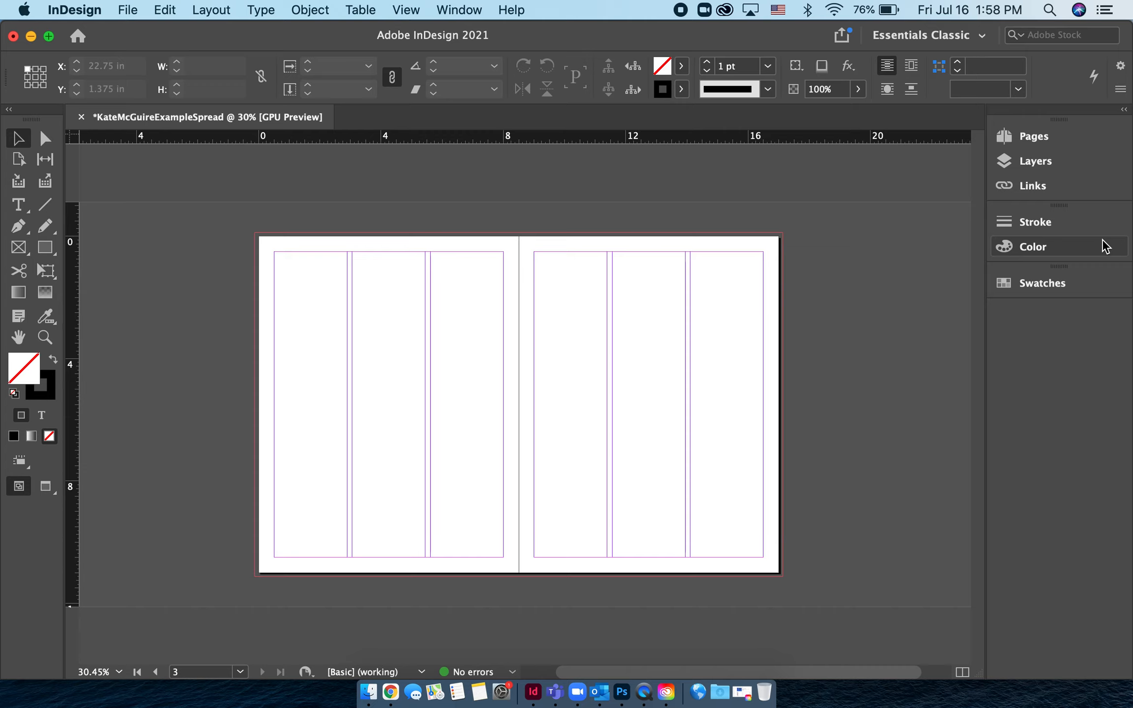
- Switch the workspace to Essentials and back to Essentials Classic to compare the two layouts
click(942, 38)
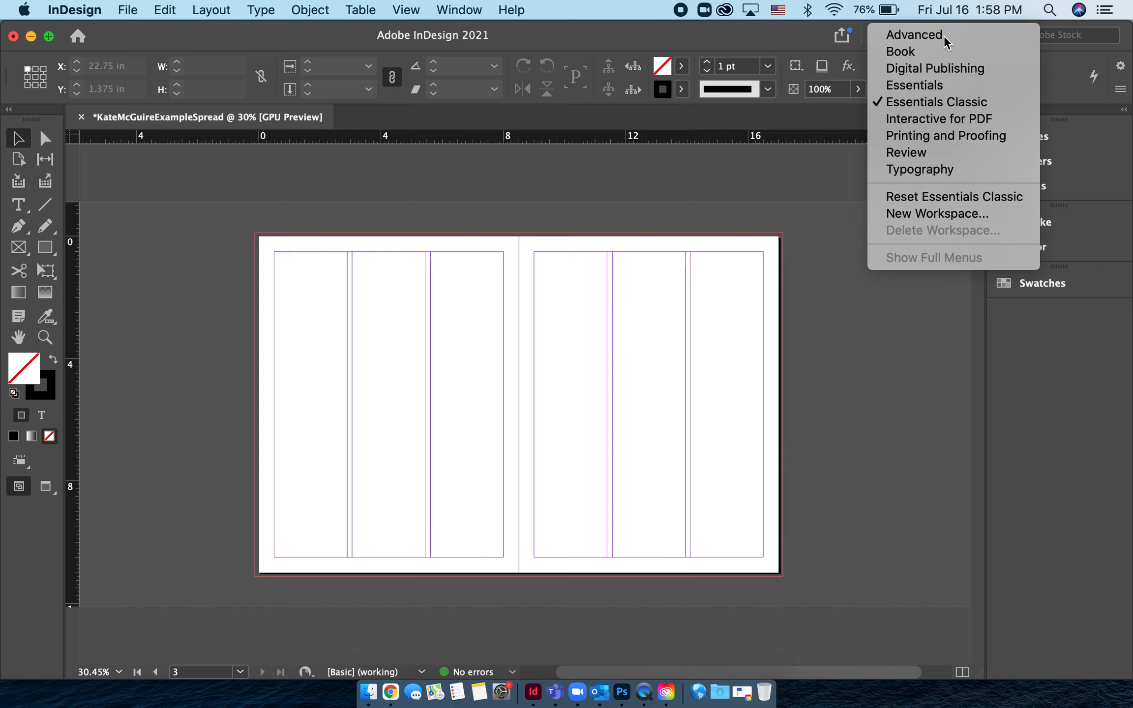
click(956, 95)
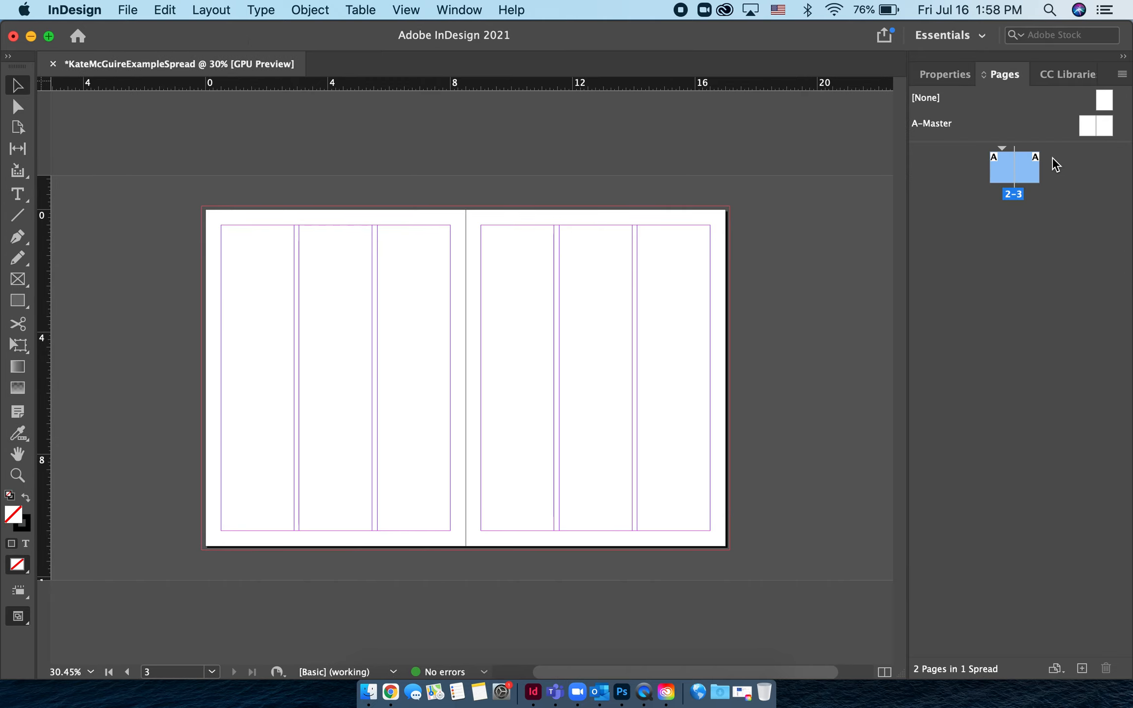
click(961, 38)
click(966, 102)
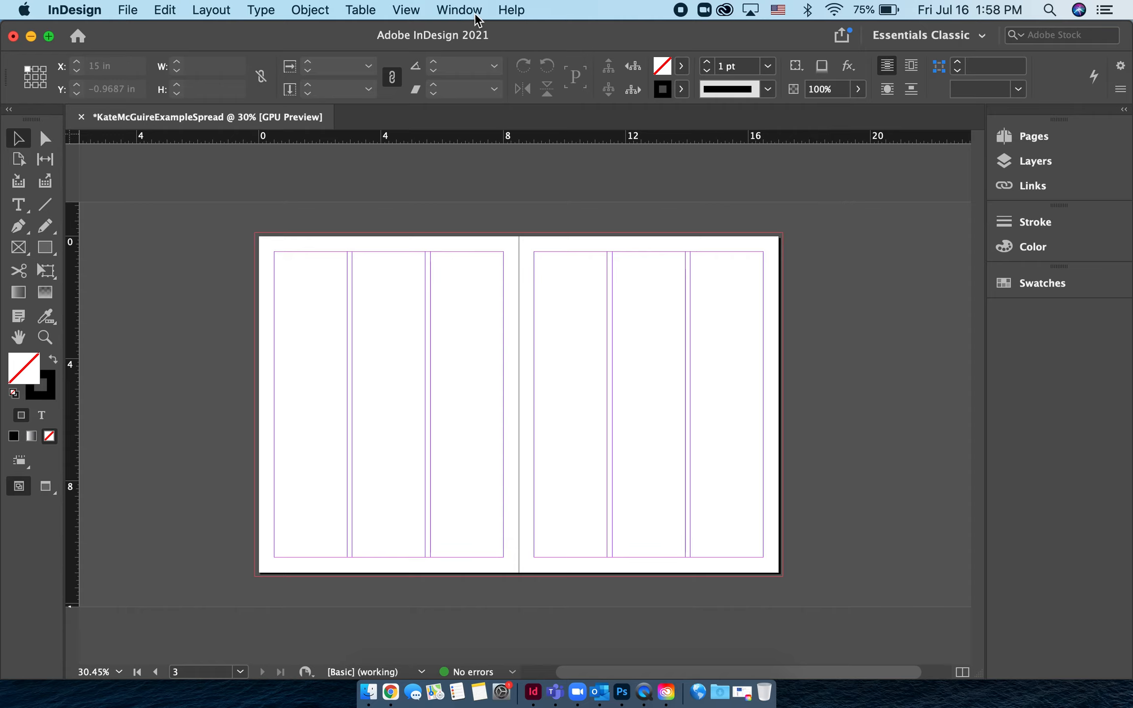
- Show the Stroke panel and bring its neighbouring Color panel to the front
click(459, 9)
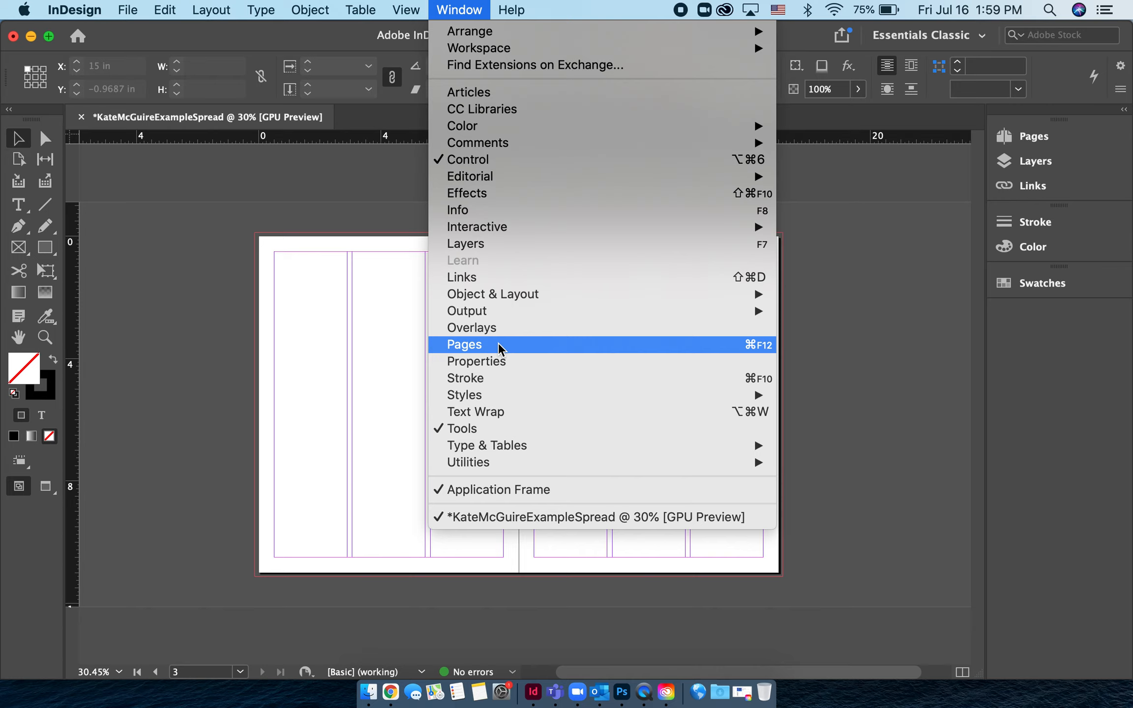
click(508, 380)
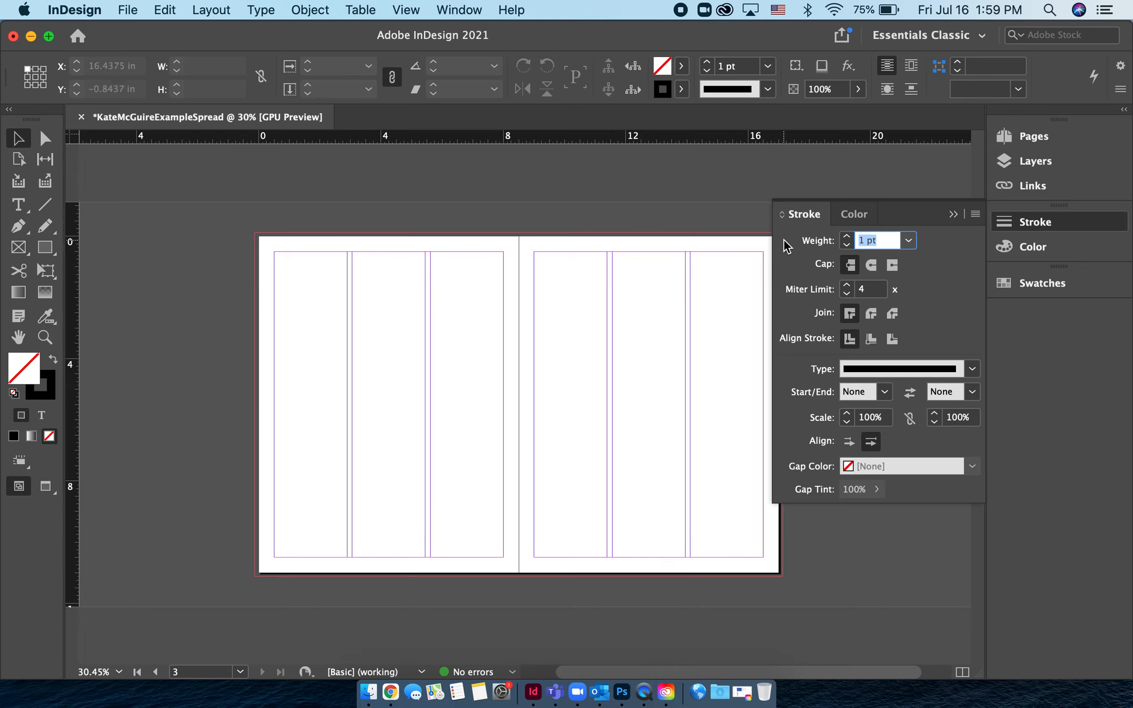
click(850, 222)
click(948, 238)
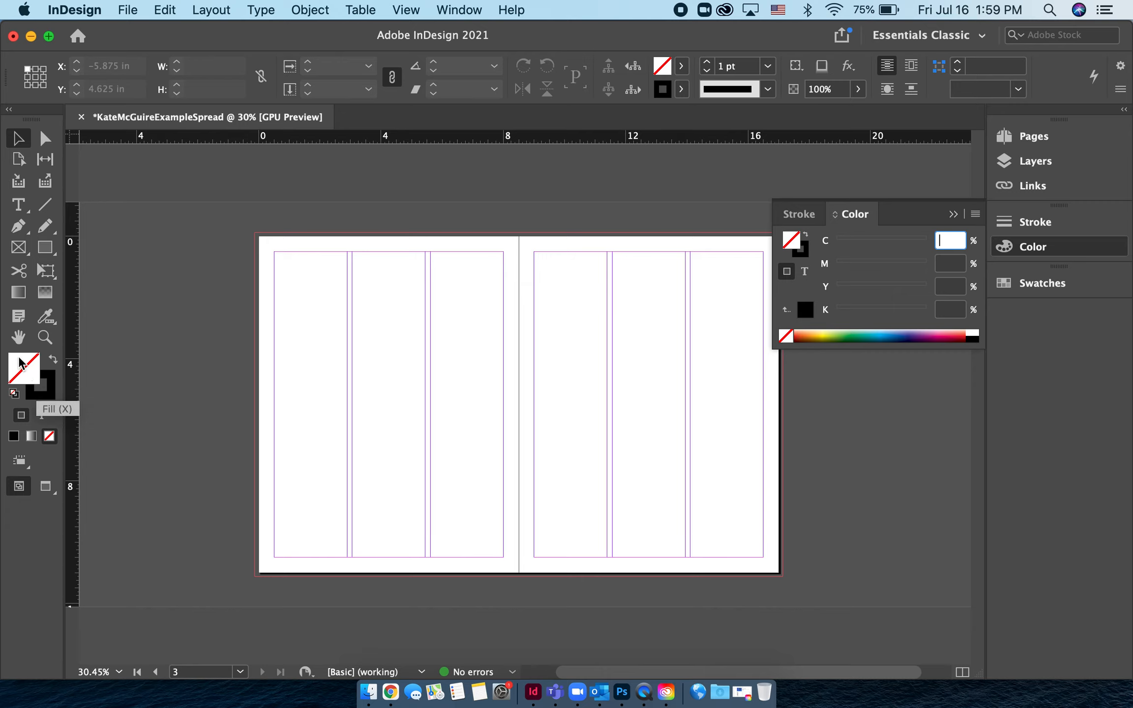
- Draw a rectangle about 7.09 in wide and 3.44 in high across the lower middle of the spread
click(43, 250)
drag(400, 408, 617, 513)
click(18, 139)
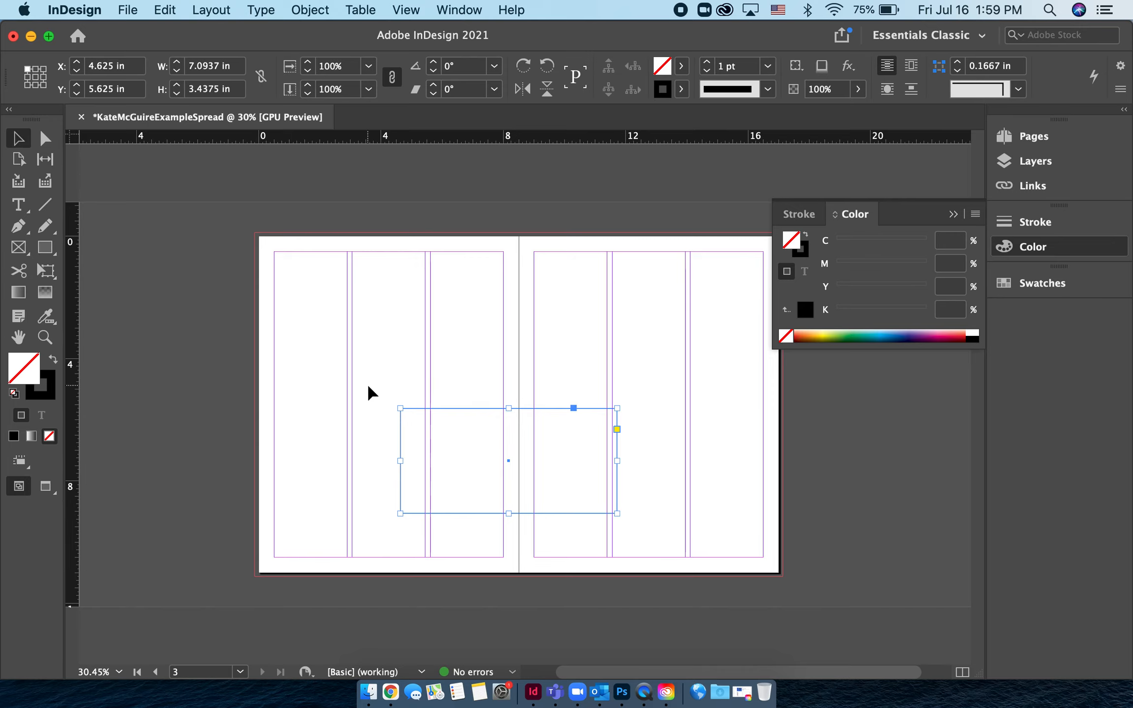
- Give the rectangle a blue fill of C 85, M 76, Y 0, K 0 and a green stroke of C 69, M 0, Y 100, K 0
double_click(26, 373)
drag(453, 435, 543, 444)
click(743, 240)
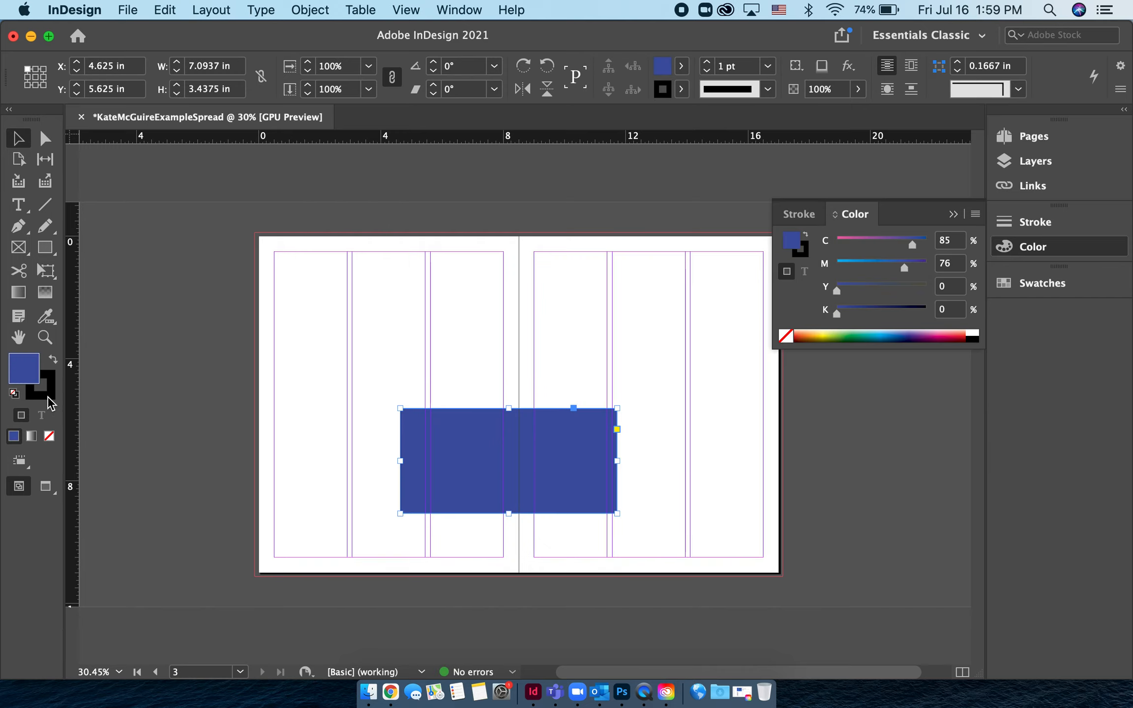
double_click(49, 398)
drag(364, 453, 396, 291)
click(742, 240)
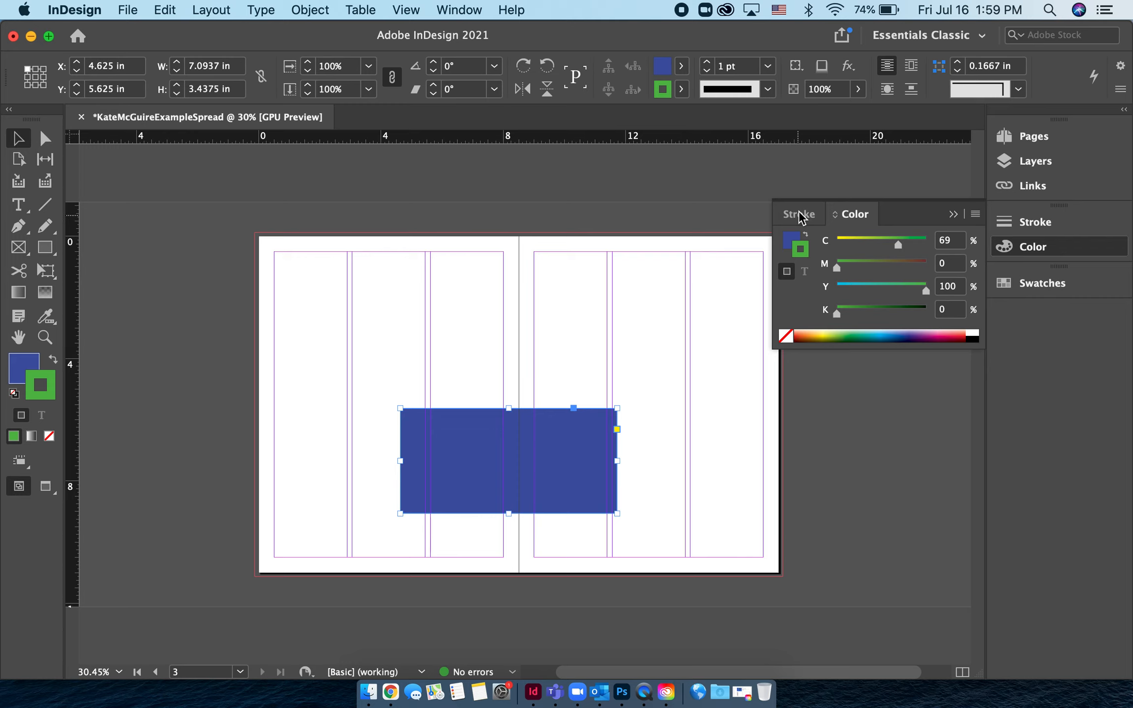
- Set the rectangle's stroke weight to 13 pt and move it up to about X 4.13 in, Y 3.70 in
click(799, 214)
click(846, 236)
click(847, 236)
click(846, 235)
click(847, 236)
click(846, 236)
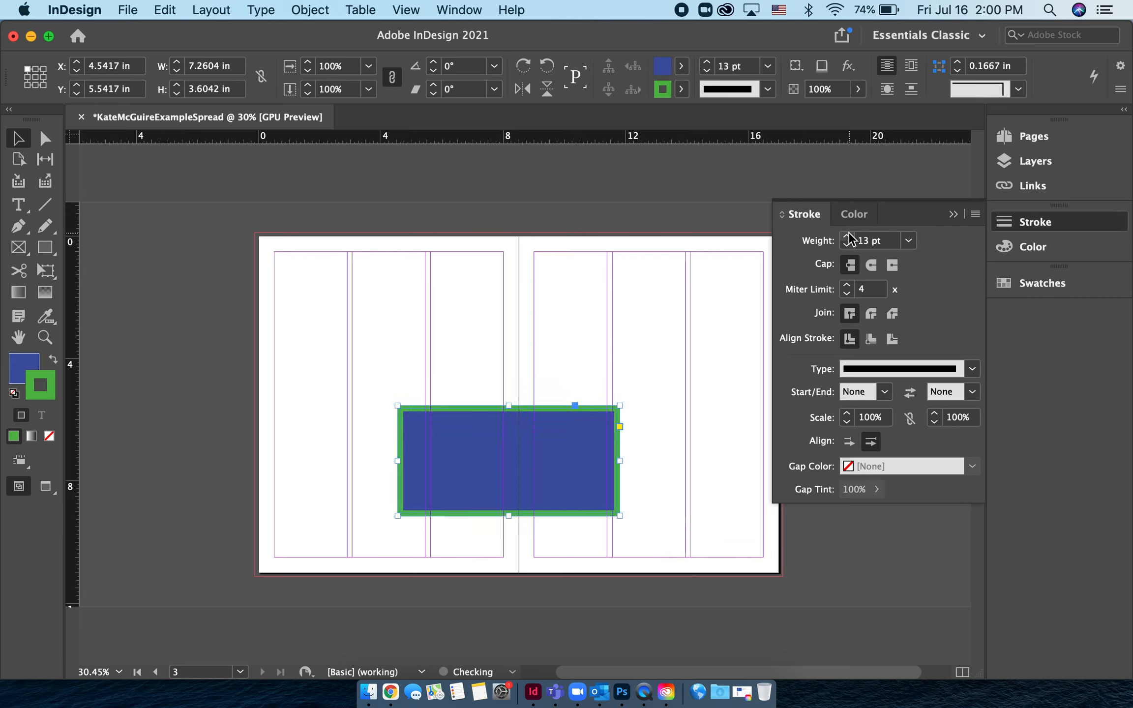
click(715, 389)
drag(562, 443, 549, 387)
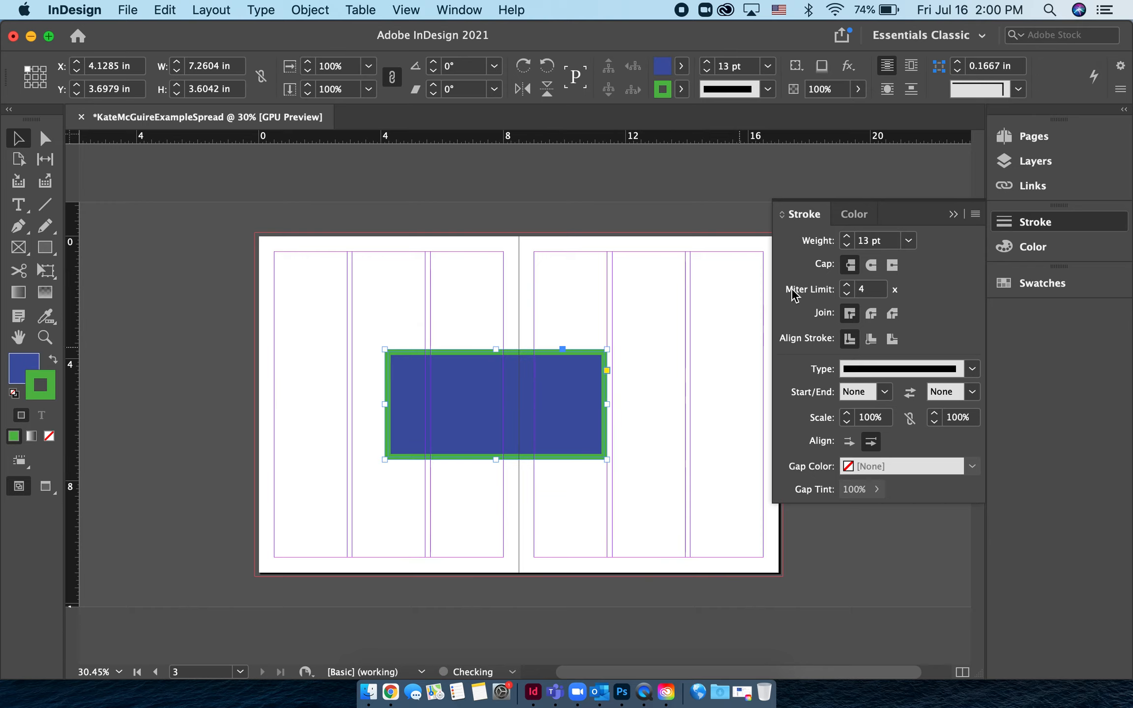
- Collapse the Stroke panel and delete the blue rectangle from the spread
click(953, 215)
click(678, 430)
click(555, 436)
key(Delete)
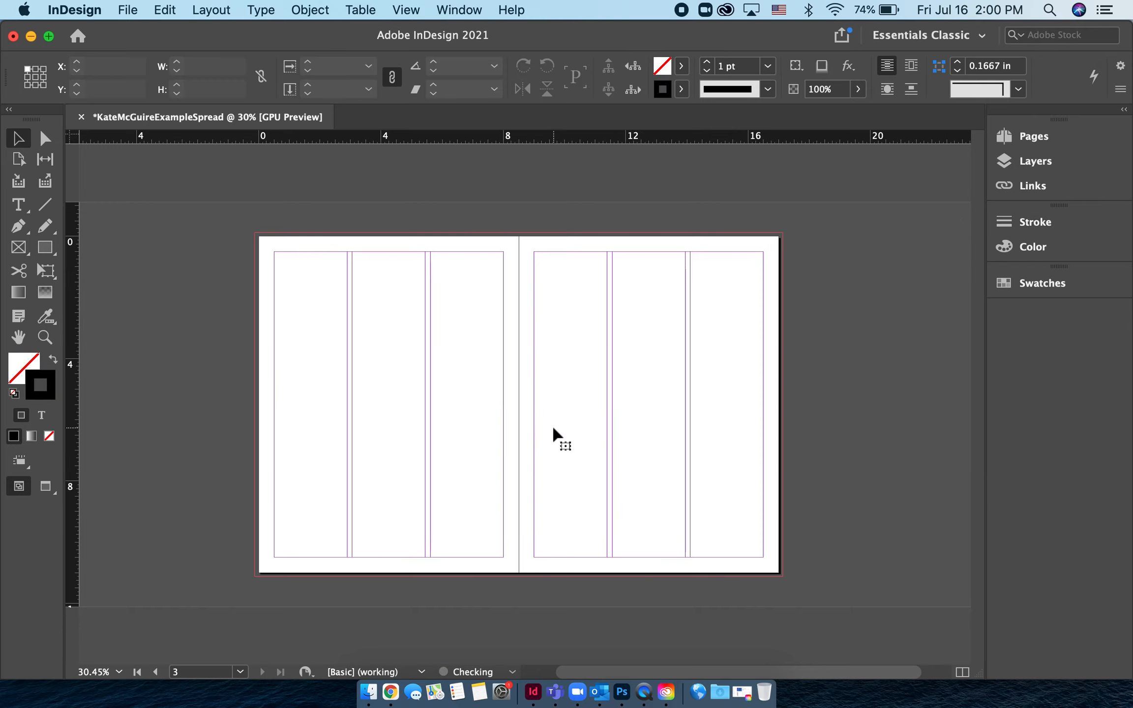
- Show the Text Wrap panel, dock it below Swatches, and check its expanded options before collapsing it
click(455, 8)
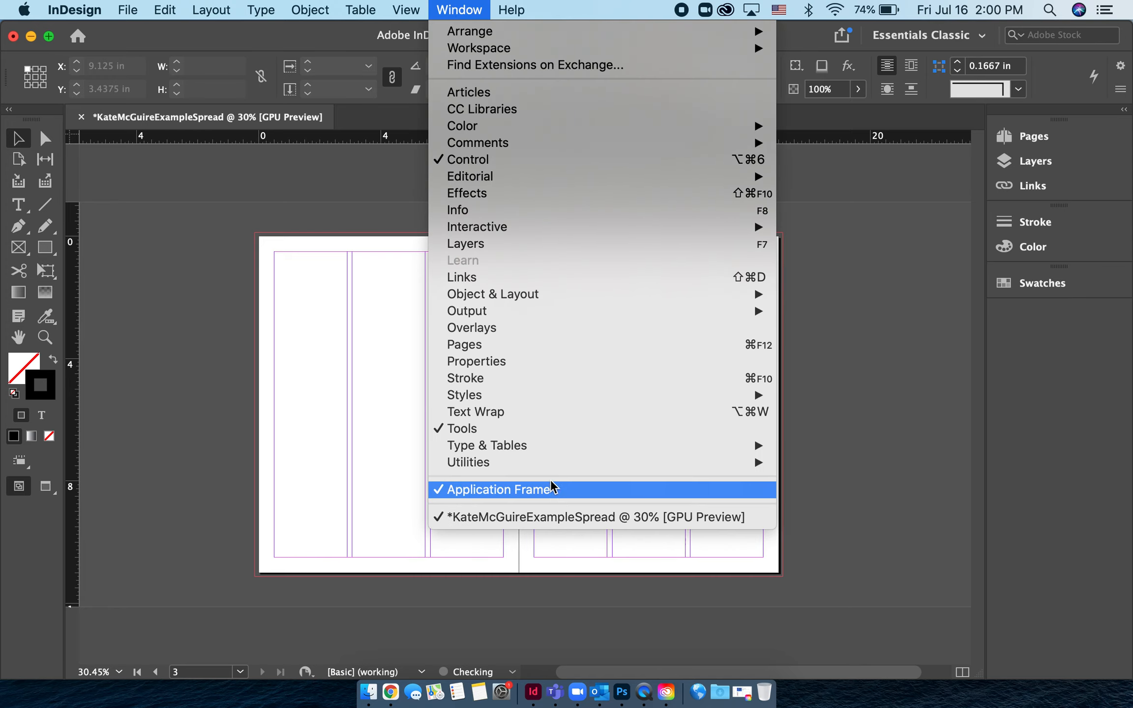
click(530, 409)
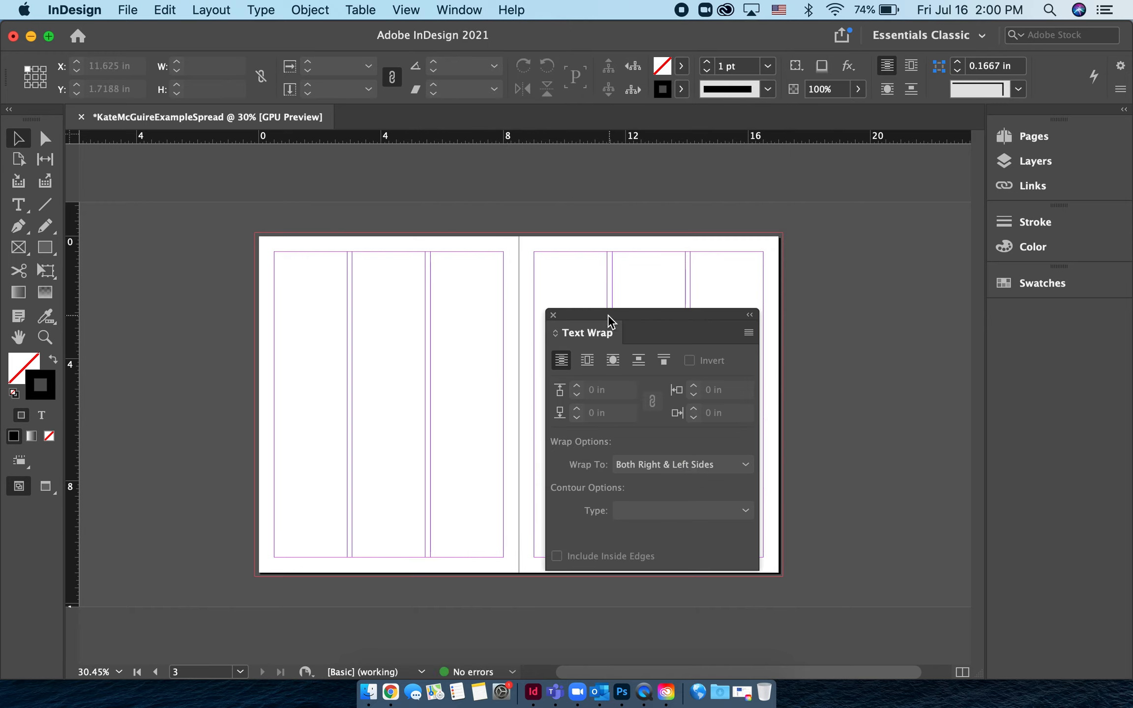
drag(604, 313, 1006, 301)
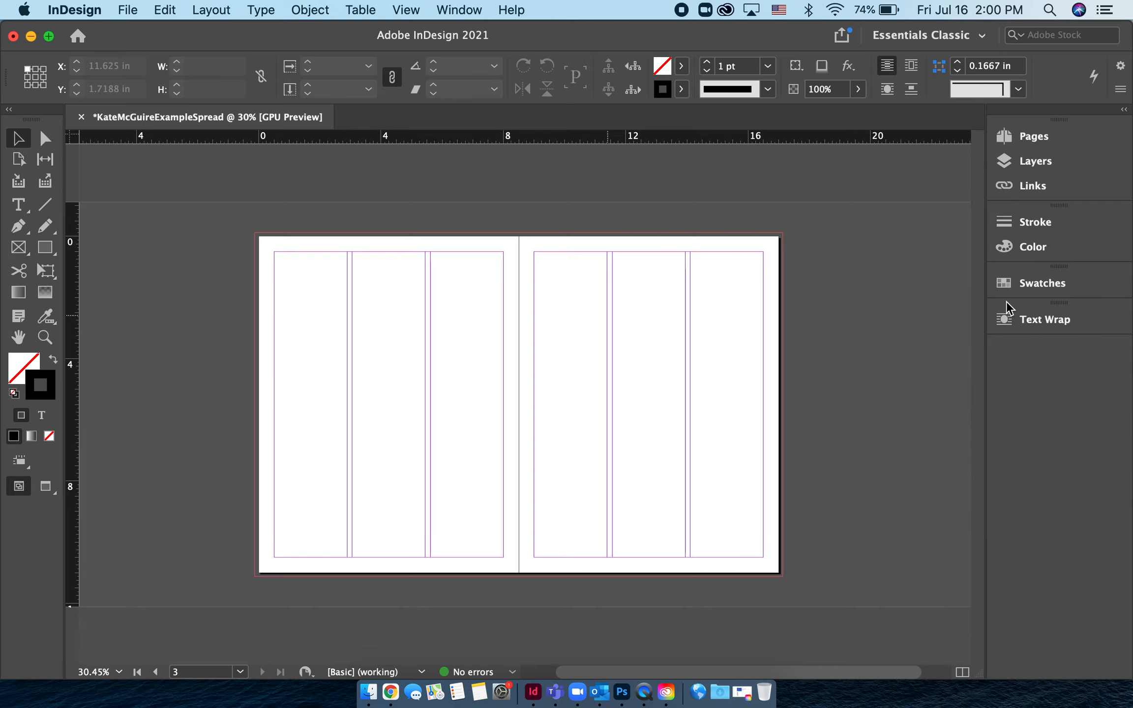
click(1025, 317)
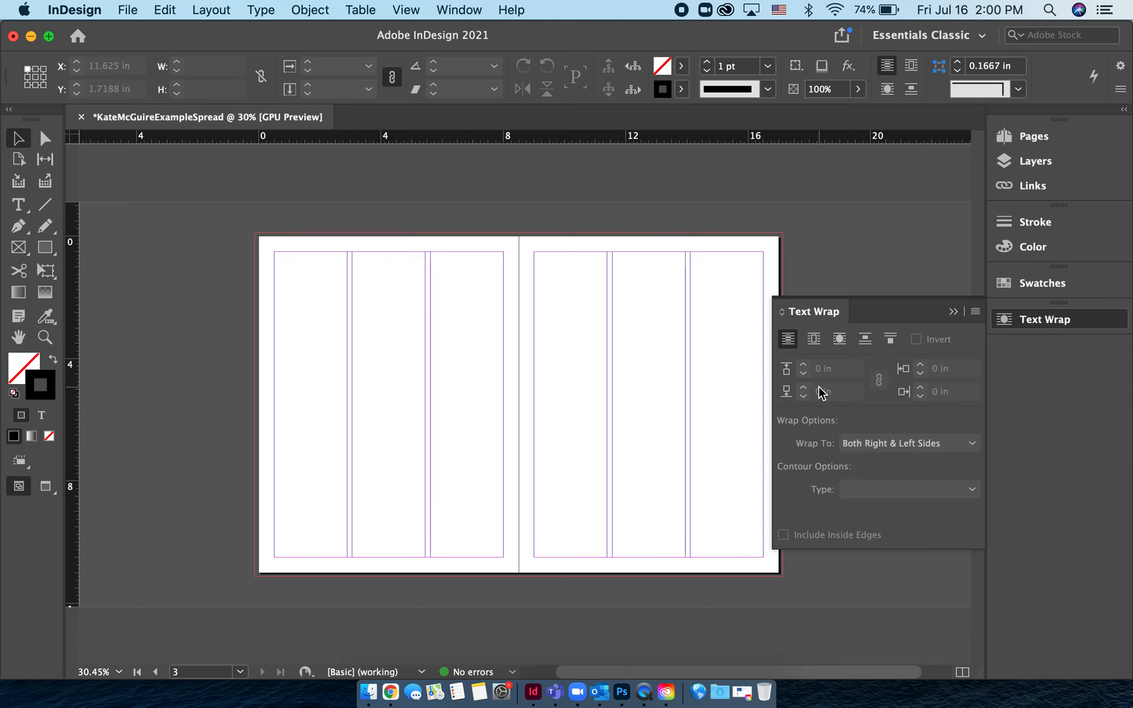
click(954, 311)
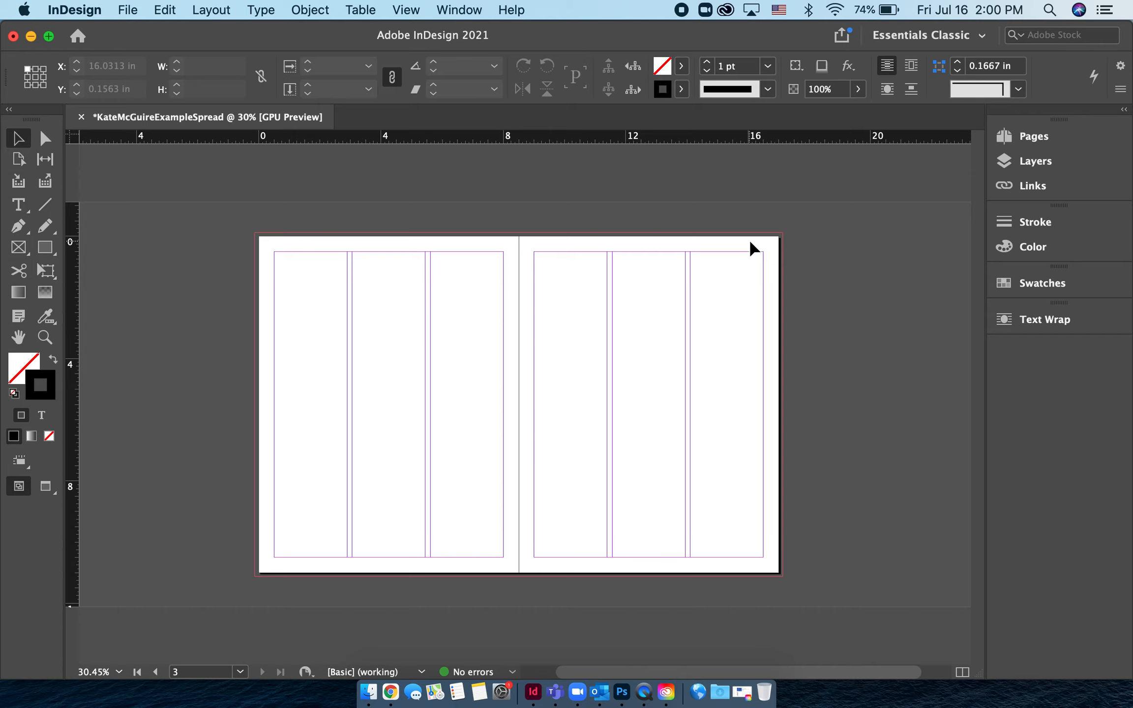